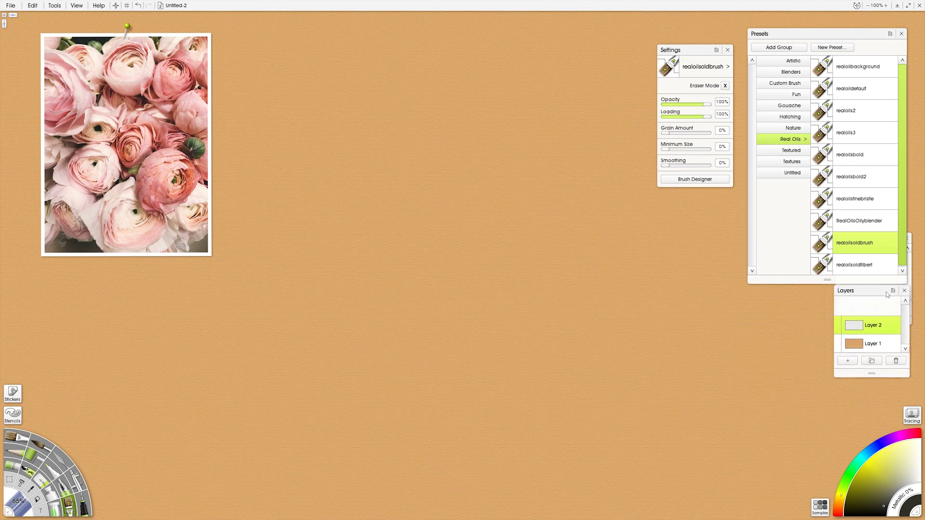
# Undo the test stroke and block in the dark lower-left base of the bouquet with near-black and grey-brown sampled from the reference photo
pyautogui.moveTo(382, 258); pyautogui.dragTo(398, 284)
pyautogui.hotkey('ctrl', 'z')
pyautogui.moveTo(344, 414)
pyautogui.mouseDown()
pyautogui.moveTo(380, 400)
pyautogui.moveTo(280, 463)
pyautogui.moveTo(412, 468)
pyautogui.moveTo(288, 442)
pyautogui.mouseUp()
pyautogui.keyDown('alt'); pyautogui.click(61, 250); pyautogui.keyUp('alt')
pyautogui.keyDown('alt'); pyautogui.click(59, 248); pyautogui.keyUp('alt')
pyautogui.moveTo(326, 389); pyautogui.dragTo(290, 424)
# Paint pale pink and mauve petals along the dark area's left and upper edges with colours sampled from the photo's lower-left flower
pyautogui.keyDown('alt'); pyautogui.click(46, 230); pyautogui.keyUp('alt')
pyautogui.moveTo(290, 385); pyautogui.dragTo(282, 415)
pyautogui.keyDown('alt'); pyautogui.click(52, 235); pyautogui.keyUp('alt')
pyautogui.moveTo(303, 366)
pyautogui.mouseDown()
pyautogui.moveTo(295, 373)
pyautogui.moveTo(304, 385)
pyautogui.moveTo(330, 352)
pyautogui.moveTo(310, 361)
pyautogui.moveTo(308, 344)
pyautogui.mouseUp()
pyautogui.keyDown('alt'); pyautogui.click(73, 234); pyautogui.keyUp('alt')
pyautogui.keyDown('alt'); pyautogui.click(62, 248); pyautogui.keyUp('alt')
pyautogui.keyDown('alt'); pyautogui.click(62, 227); pyautogui.keyUp('alt')
pyautogui.keyDown('alt'); pyautogui.click(74, 248); pyautogui.keyUp('alt')
# Extend the near-black base and border its right side with light grey and soft pink petals in sampled colours
pyautogui.moveTo(338, 384)
pyautogui.mouseDown()
pyautogui.moveTo(364, 386)
pyautogui.moveTo(409, 368)
pyautogui.moveTo(412, 416)
pyautogui.moveTo(423, 422)
pyautogui.moveTo(403, 385)
pyautogui.moveTo(419, 430)
pyautogui.moveTo(432, 433)
pyautogui.moveTo(423, 455)
pyautogui.moveTo(418, 410)
pyautogui.moveTo(435, 480)
pyautogui.moveTo(450, 467)
pyautogui.mouseUp()
pyautogui.keyDown('alt'); pyautogui.click(79, 240); pyautogui.keyUp('alt')
pyautogui.keyDown('alt'); pyautogui.click(84, 247); pyautogui.keyUp('alt')
pyautogui.keyDown('alt'); pyautogui.click(181, 242); pyautogui.keyUp('alt')
pyautogui.moveTo(438, 380)
pyautogui.mouseDown()
pyautogui.moveTo(428, 418)
pyautogui.moveTo(451, 442)
pyautogui.mouseUp()
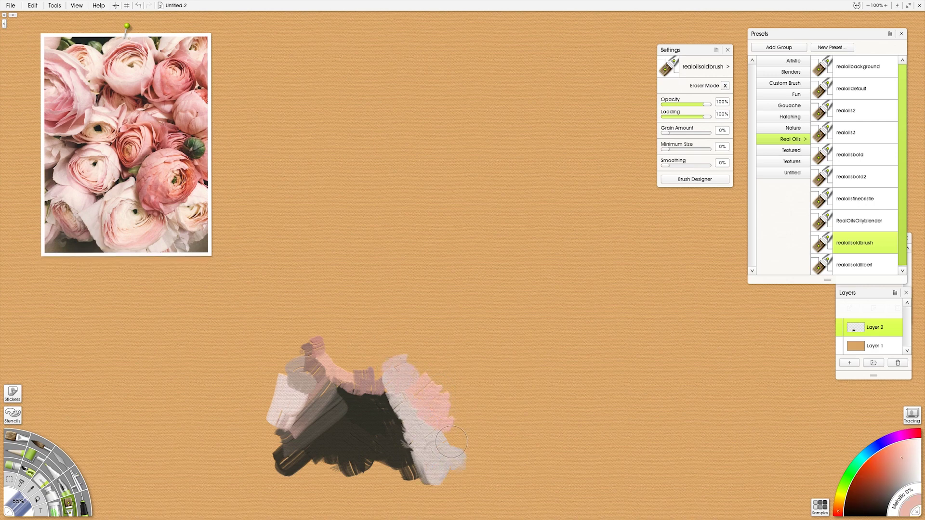
# Paint the lower-left flower's pale pink upper petals and brownish inner shadows with colours sampled from the reference photo
pyautogui.keyDown('alt'); pyautogui.click(85, 245); pyautogui.keyUp('alt')
pyautogui.moveTo(365, 354)
pyautogui.mouseDown()
pyautogui.moveTo(350, 342)
pyautogui.moveTo(305, 333)
pyautogui.moveTo(370, 310)
pyautogui.moveTo(389, 329)
pyautogui.mouseUp()
pyautogui.keyDown('alt'); pyautogui.click(75, 244); pyautogui.keyUp('alt')
pyautogui.keyDown('alt'); pyautogui.click(69, 233); pyautogui.keyUp('alt')
pyautogui.keyDown('alt'); pyautogui.click(59, 221); pyautogui.keyUp('alt')
pyautogui.keyDown('alt'); pyautogui.click(76, 207); pyautogui.keyUp('alt')
pyautogui.keyDown('alt'); pyautogui.click(84, 217); pyautogui.keyUp('alt')
pyautogui.click(381, 359)
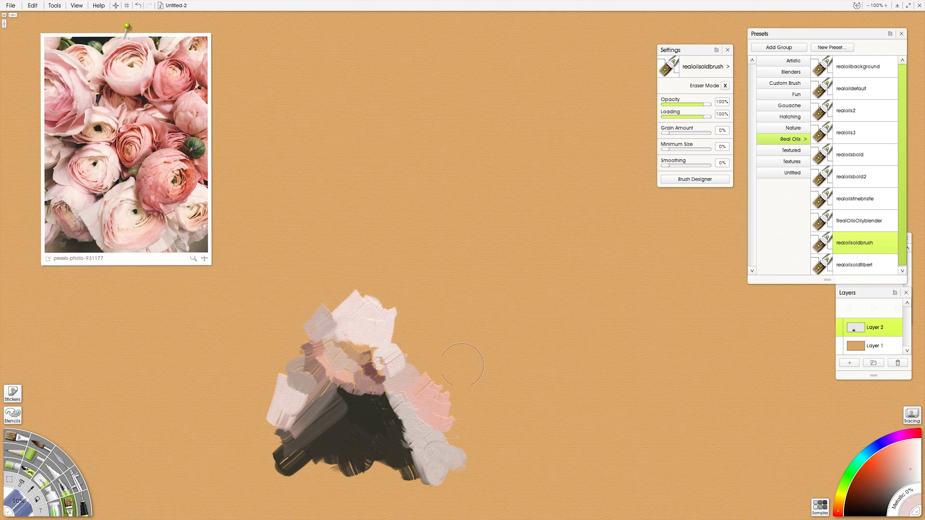
# Switch to the realoilsoldfilbert brush and lay in pink petals of the lower-centre flower with sampled pinks
pyautogui.click(854, 264)
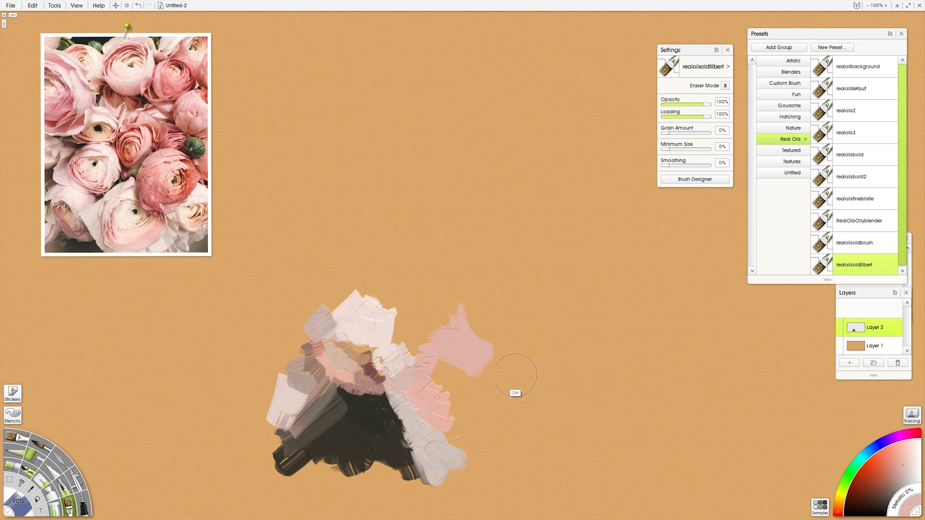
pyautogui.keyDown('alt'); pyautogui.click(458, 367); pyautogui.keyUp('alt')
pyautogui.moveTo(440, 352)
pyautogui.mouseDown()
pyautogui.moveTo(474, 377)
pyautogui.moveTo(494, 369)
pyautogui.mouseUp()
pyautogui.keyDown('alt'); pyautogui.click(200, 245); pyautogui.keyUp('alt')
pyautogui.keyDown('alt'); pyautogui.click(177, 245); pyautogui.keyUp('alt')
pyautogui.moveTo(455, 393)
pyautogui.mouseDown()
pyautogui.moveTo(472, 379)
pyautogui.moveTo(470, 402)
pyautogui.mouseUp()
pyautogui.moveTo(443, 397); pyautogui.dragTo(481, 409)
# Add pale pink lower petals and greyish outer petals on the right side of the lower-centre flower
pyautogui.keyDown('alt'); pyautogui.click(177, 248); pyautogui.keyUp('alt')
pyautogui.moveTo(504, 378); pyautogui.dragTo(486, 418)
pyautogui.keyDown('alt'); pyautogui.click(463, 423); pyautogui.keyUp('alt')
pyautogui.moveTo(445, 462)
pyautogui.mouseDown()
pyautogui.moveTo(438, 429)
pyautogui.moveTo(486, 428)
pyautogui.mouseUp()
pyautogui.moveTo(501, 424); pyautogui.dragTo(491, 438)
pyautogui.moveTo(526, 383); pyautogui.dragTo(506, 418)
pyautogui.moveTo(533, 383)
pyautogui.mouseDown()
pyautogui.moveTo(522, 421)
pyautogui.moveTo(502, 417)
pyautogui.mouseUp()
# Paint the lower-centre flower's red petals on its right, its dark centre and the cream inner petals in sampled colours
pyautogui.keyDown('alt'); pyautogui.click(181, 186); pyautogui.keyUp('alt')
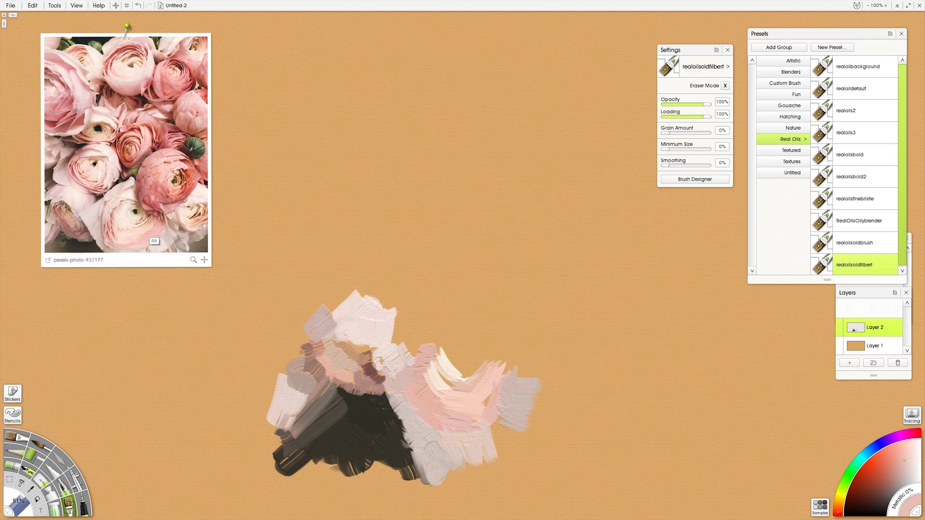
pyautogui.moveTo(484, 353); pyautogui.dragTo(484, 380)
pyautogui.moveTo(496, 357); pyautogui.dragTo(486, 390)
pyautogui.keyDown('alt'); pyautogui.click(131, 223); pyautogui.keyUp('alt')
pyautogui.moveTo(471, 354); pyautogui.dragTo(453, 366)
pyautogui.keyDown('alt'); pyautogui.click(172, 234); pyautogui.keyUp('alt')
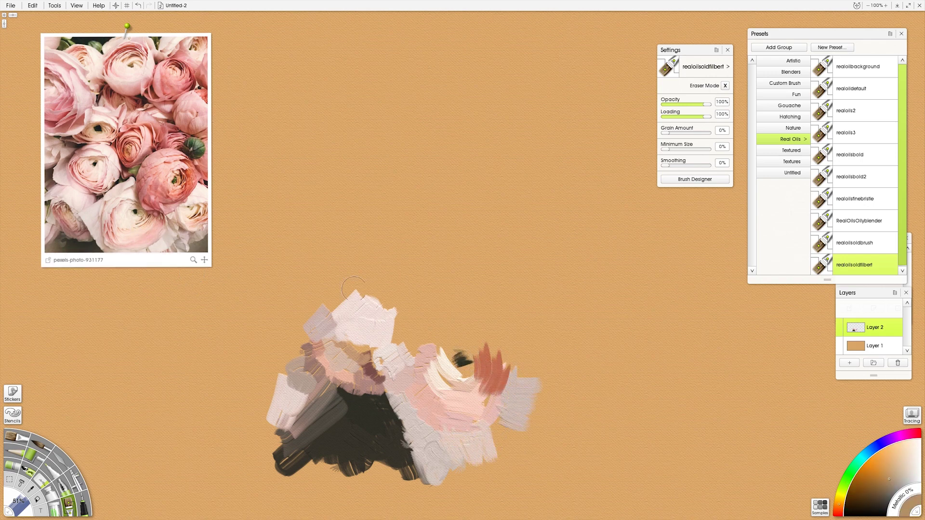
pyautogui.keyDown('alt'); pyautogui.click(129, 224); pyautogui.keyUp('alt')
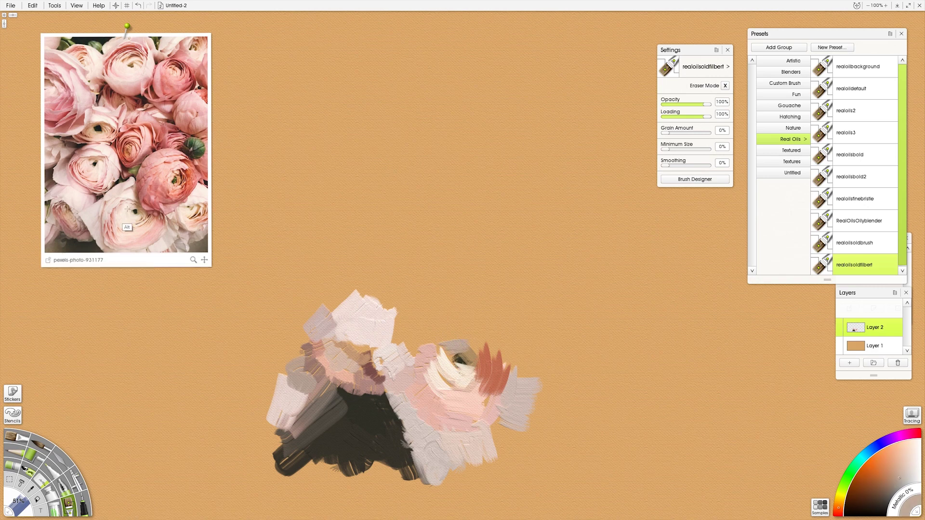
pyautogui.moveTo(464, 378); pyautogui.dragTo(442, 358)
# Add pink petals left of the lower-centre flower, and paint the dark brown gap above them with the realoilsfinebristle brush
pyautogui.keyDown('alt'); pyautogui.click(159, 202); pyautogui.keyUp('alt')
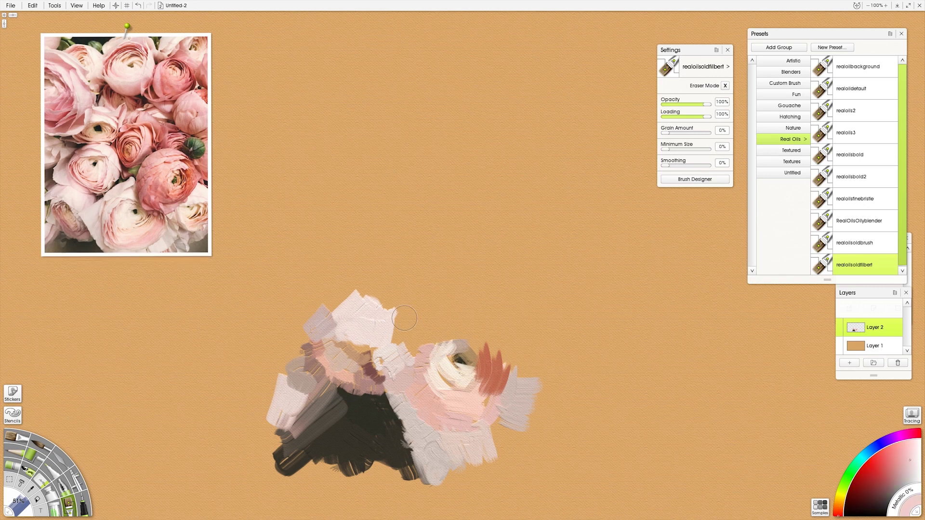
pyautogui.moveTo(415, 316); pyautogui.dragTo(397, 351)
pyautogui.moveTo(424, 331); pyautogui.dragTo(402, 353)
pyautogui.click(856, 199)
pyautogui.keyDown('alt'); pyautogui.click(98, 210); pyautogui.keyUp('alt')
pyautogui.moveTo(409, 295)
pyautogui.mouseDown()
pyautogui.moveTo(388, 337)
pyautogui.moveTo(409, 339)
pyautogui.moveTo(413, 354)
pyautogui.mouseUp()
pyautogui.keyDown('alt'); pyautogui.click(176, 220); pyautogui.keyUp('alt')
pyautogui.keyDown('alt'); pyautogui.click(65, 225); pyautogui.keyUp('alt')
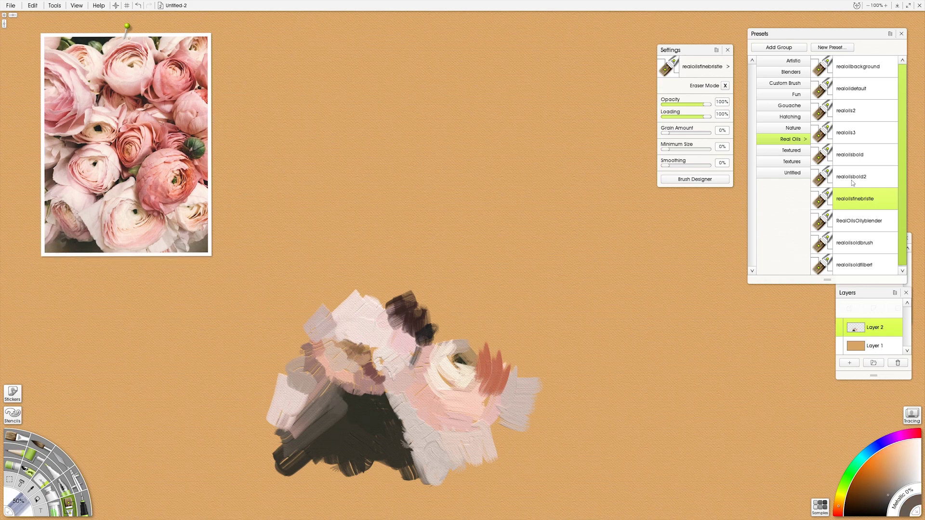
# Switch to the realoilsbold2 brush and paint broad pale pink petals across the top of the lower-left flower
pyautogui.press('Up')
pyautogui.keyDown('alt'); pyautogui.click(70, 241); pyautogui.keyUp('alt')
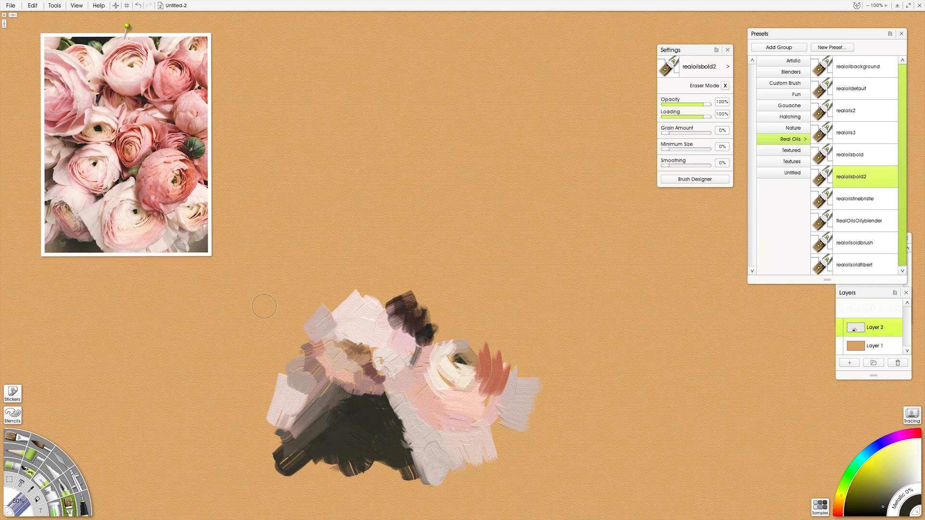
pyautogui.keyDown('alt'); pyautogui.click(369, 350); pyautogui.keyUp('alt')
pyautogui.keyDown('alt'); pyautogui.click(94, 196); pyautogui.keyUp('alt')
pyautogui.moveTo(347, 291)
pyautogui.mouseDown()
pyautogui.moveTo(319, 317)
pyautogui.moveTo(381, 287)
pyautogui.moveTo(399, 335)
pyautogui.mouseUp()
pyautogui.keyDown('alt'); pyautogui.click(72, 206); pyautogui.keyUp('alt')
pyautogui.keyDown('alt'); pyautogui.click(100, 203); pyautogui.keyUp('alt')
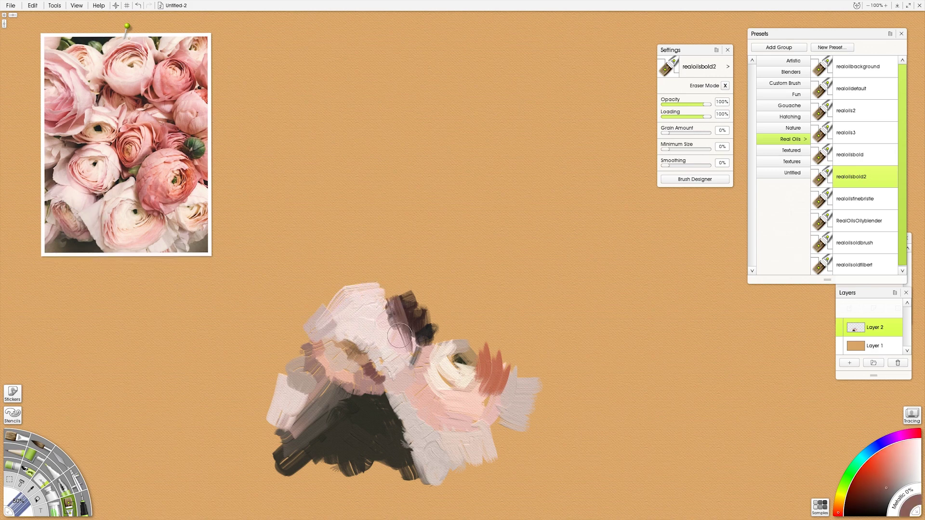
# Rework the shadow beside the lower-left flower and start the pink base of the flower above it in sampled colours
pyautogui.keyDown('alt'); pyautogui.click(87, 206); pyautogui.keyUp('alt')
pyautogui.moveTo(431, 306)
pyautogui.mouseDown()
pyautogui.moveTo(385, 289)
pyautogui.moveTo(402, 299)
pyautogui.moveTo(447, 283)
pyautogui.moveTo(450, 269)
pyautogui.moveTo(429, 291)
pyautogui.mouseUp()
pyautogui.keyDown('alt'); pyautogui.click(78, 196); pyautogui.keyUp('alt')
pyautogui.keyDown('alt'); pyautogui.click(108, 207); pyautogui.keyUp('alt')
pyautogui.keyDown('alt'); pyautogui.click(101, 190); pyautogui.keyUp('alt')
pyautogui.moveTo(398, 276)
pyautogui.mouseDown()
pyautogui.moveTo(418, 289)
pyautogui.moveTo(401, 244)
pyautogui.moveTo(381, 284)
pyautogui.mouseUp()
# Paint the upper flower's red left edge, pale curved petals and dark centre with colours sampled from the photo
pyautogui.keyDown('alt'); pyautogui.click(133, 150); pyautogui.keyUp('alt')
pyautogui.keyDown('alt'); pyautogui.click(82, 191); pyautogui.keyUp('alt')
pyautogui.moveTo(404, 231); pyautogui.dragTo(376, 280)
pyautogui.keyDown('alt'); pyautogui.click(85, 187); pyautogui.keyUp('alt')
pyautogui.moveTo(409, 231)
pyautogui.mouseDown()
pyautogui.moveTo(400, 289)
pyautogui.moveTo(410, 255)
pyautogui.moveTo(412, 282)
pyautogui.mouseUp()
pyautogui.keyDown('alt'); pyautogui.click(113, 181); pyautogui.keyUp('alt')
pyautogui.keyDown('alt'); pyautogui.click(90, 191); pyautogui.keyUp('alt')
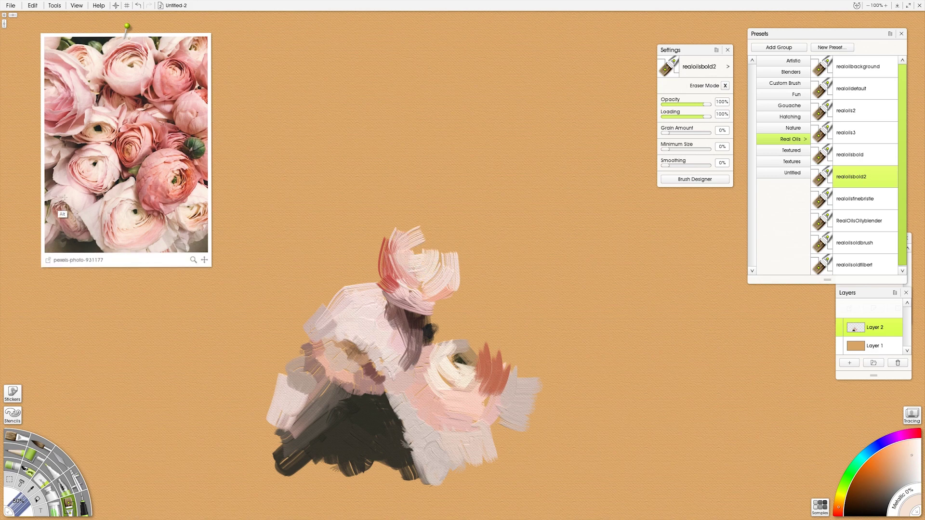
pyautogui.keyDown('alt'); pyautogui.click(95, 184); pyautogui.keyUp('alt')
pyautogui.keyDown('alt'); pyautogui.click(98, 204); pyautogui.keyUp('alt')
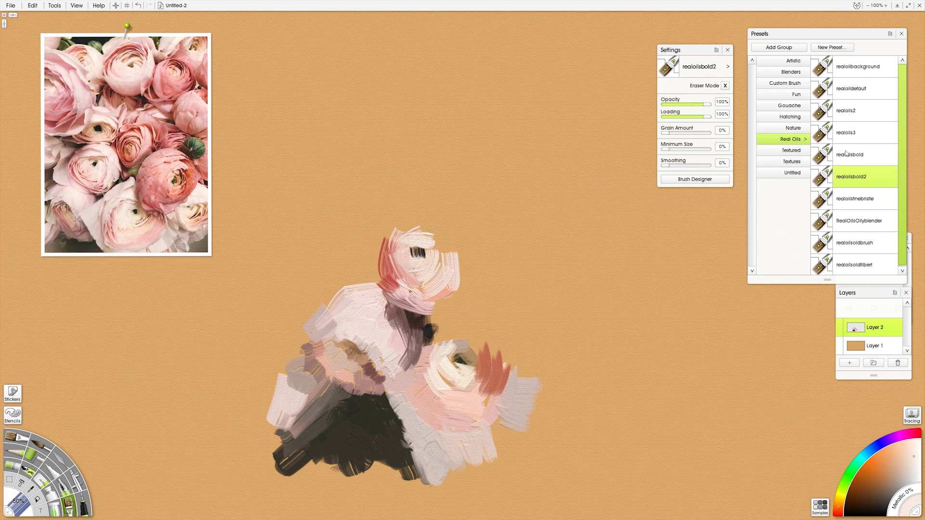
# Switch to the realoilsbold brush, round out the upper flower's right petals and add dark strokes to its upper left
pyautogui.click(858, 155)
pyautogui.moveTo(429, 238)
pyautogui.mouseDown()
pyautogui.moveTo(431, 279)
pyautogui.moveTo(452, 262)
pyautogui.moveTo(438, 269)
pyautogui.mouseUp()
pyautogui.keyDown('alt'); pyautogui.click(203, 213); pyautogui.keyUp('alt')
pyautogui.moveTo(414, 216)
pyautogui.mouseDown()
pyautogui.moveTo(387, 243)
pyautogui.moveTo(323, 252)
pyautogui.moveTo(301, 270)
pyautogui.mouseUp()
# Paint greyish mauve petals along the left side of the upper flower with sampled colours
pyautogui.keyDown('alt'); pyautogui.click(74, 172); pyautogui.keyUp('alt')
pyautogui.keyDown('alt'); pyautogui.click(52, 196); pyautogui.keyUp('alt')
pyautogui.keyDown('alt'); pyautogui.click(39, 196); pyautogui.keyUp('alt')
pyautogui.keyDown('alt'); pyautogui.click(106, 213); pyautogui.keyUp('alt')
pyautogui.moveTo(380, 219)
pyautogui.mouseDown()
pyautogui.moveTo(354, 257)
pyautogui.moveTo(370, 260)
pyautogui.mouseUp()
pyautogui.keyDown('alt'); pyautogui.click(108, 169); pyautogui.keyUp('alt')
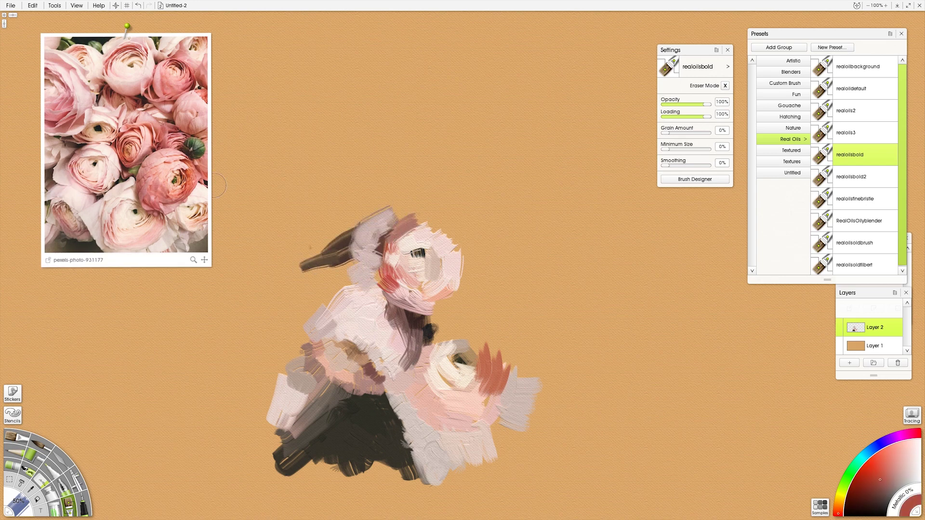
# Widen the upper flower with pale pink outer petals along its top and right side
pyautogui.keyDown('alt'); pyautogui.click(84, 166); pyautogui.keyUp('alt')
pyautogui.moveTo(424, 221)
pyautogui.mouseDown()
pyautogui.moveTo(383, 262)
pyautogui.moveTo(404, 243)
pyautogui.moveTo(393, 244)
pyautogui.moveTo(442, 221)
pyautogui.moveTo(462, 278)
pyautogui.mouseUp()
pyautogui.keyDown('alt'); pyautogui.click(84, 165); pyautogui.keyUp('alt')
pyautogui.keyDown('alt'); pyautogui.click(86, 159); pyautogui.keyUp('alt')
pyautogui.keyDown('alt'); pyautogui.click(116, 177); pyautogui.keyUp('alt')
pyautogui.keyDown('alt'); pyautogui.click(108, 159); pyautogui.keyUp('alt')
pyautogui.keyDown('alt'); pyautogui.click(89, 164); pyautogui.keyUp('alt')
# Paint near-black strokes above the upper flower and mauve and dark brown background strokes down its left side
pyautogui.moveTo(412, 192)
pyautogui.mouseDown()
pyautogui.moveTo(380, 202)
pyautogui.moveTo(344, 195)
pyautogui.moveTo(367, 216)
pyautogui.moveTo(333, 236)
pyautogui.mouseUp()
pyautogui.keyDown('alt'); pyautogui.click(87, 165); pyautogui.keyUp('alt')
pyautogui.keyDown('alt'); pyautogui.click(55, 164); pyautogui.keyUp('alt')
pyautogui.moveTo(357, 192)
pyautogui.mouseDown()
pyautogui.moveTo(315, 234)
pyautogui.moveTo(304, 265)
pyautogui.mouseUp()
pyautogui.keyDown('alt'); pyautogui.click(53, 178); pyautogui.keyUp('alt')
pyautogui.keyDown('alt'); pyautogui.click(46, 192); pyautogui.keyUp('alt')
pyautogui.moveTo(349, 231); pyautogui.dragTo(296, 270)
pyautogui.moveTo(343, 248)
pyautogui.mouseDown()
pyautogui.moveTo(299, 291)
pyautogui.moveTo(304, 300)
pyautogui.mouseUp()
pyautogui.moveTo(358, 257); pyautogui.dragTo(343, 282)
# Paint the dark brown and reddish shadow to the right of the upper flower with sampled colours
pyautogui.keyDown('alt'); pyautogui.click(123, 185); pyautogui.keyUp('alt')
pyautogui.moveTo(474, 234)
pyautogui.mouseDown()
pyautogui.moveTo(462, 291)
pyautogui.moveTo(493, 301)
pyautogui.moveTo(453, 313)
pyautogui.moveTo(472, 286)
pyautogui.mouseUp()
pyautogui.keyDown('alt'); pyautogui.click(125, 191); pyautogui.keyUp('alt')
pyautogui.keyDown('alt'); pyautogui.click(134, 185); pyautogui.keyUp('alt')
# Try the realoils3 brush, then use realoils2 to paint pale petals over the top of the lower-centre flower
pyautogui.click(847, 135)
pyautogui.keyDown('alt'); pyautogui.click(140, 196); pyautogui.keyUp('alt')
pyautogui.keyDown('alt'); pyautogui.click(111, 164); pyautogui.keyUp('alt')
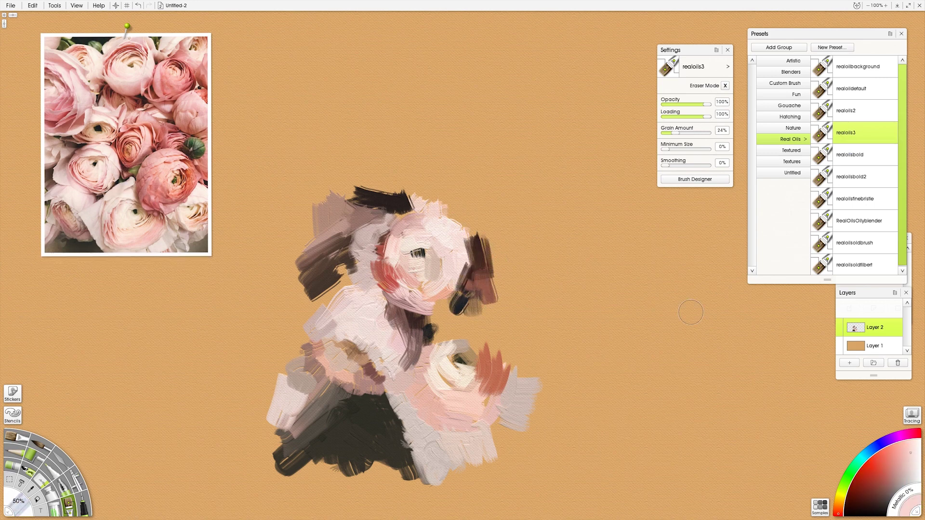
pyautogui.keyDown('alt'); pyautogui.click(126, 201); pyautogui.keyUp('alt')
pyautogui.click(847, 110)
pyautogui.moveTo(435, 345); pyautogui.dragTo(473, 331)
# Switch to the realoildefault brush and deepen the shadow right of the upper flower with dark red strokes
pyautogui.click(851, 88)
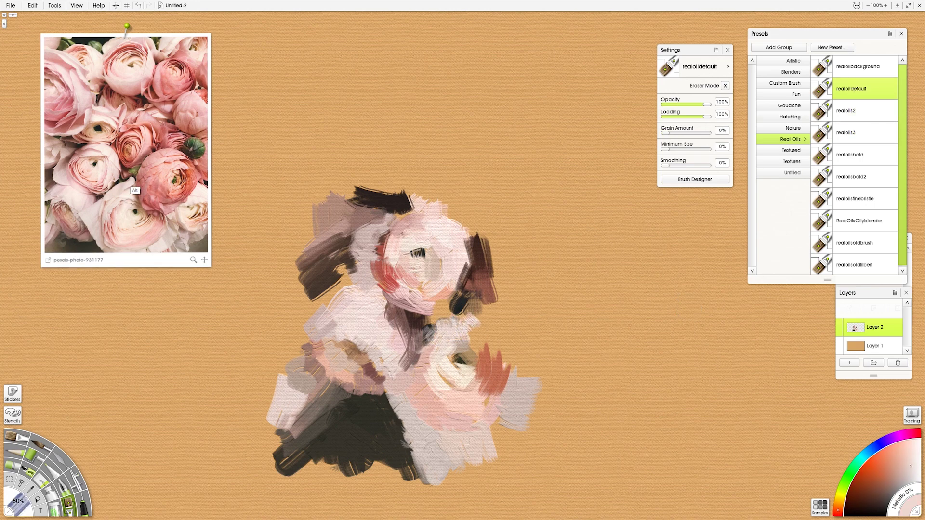
pyautogui.keyDown('alt'); pyautogui.click(487, 269); pyautogui.keyUp('alt')
pyautogui.moveTo(496, 234); pyautogui.dragTo(492, 276)
pyautogui.keyDown('alt'); pyautogui.click(496, 273); pyautogui.keyUp('alt')
# Paint dusky red petals above and along the right edge of the lower-centre flower with colours sampled from the photo
pyautogui.keyDown('alt'); pyautogui.click(141, 207); pyautogui.keyUp('alt')
pyautogui.moveTo(504, 325); pyautogui.dragTo(487, 356)
pyautogui.keyDown('alt'); pyautogui.click(138, 217); pyautogui.keyUp('alt')
pyautogui.moveTo(489, 304)
pyautogui.mouseDown()
pyautogui.moveTo(482, 344)
pyautogui.moveTo(492, 352)
pyautogui.mouseUp()
pyautogui.keyDown('alt'); pyautogui.click(149, 230); pyautogui.keyUp('alt')
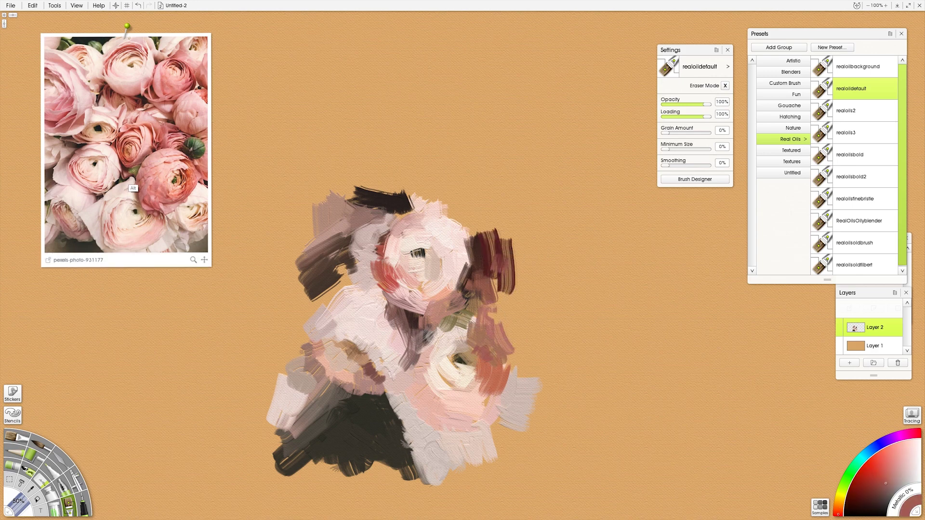
# Add green strokes between the flowers and paint a coral-red flower right of the dark red shadow in sampled colours
pyautogui.keyDown('alt'); pyautogui.click(131, 190); pyautogui.keyUp('alt')
pyautogui.moveTo(477, 293); pyautogui.dragTo(462, 315)
pyautogui.keyDown('alt'); pyautogui.click(129, 151); pyautogui.keyUp('alt')
pyautogui.moveTo(499, 236)
pyautogui.mouseDown()
pyautogui.moveTo(518, 279)
pyautogui.moveTo(534, 270)
pyautogui.moveTo(510, 236)
pyautogui.mouseUp()
pyautogui.keyDown('alt'); pyautogui.click(124, 180); pyautogui.keyUp('alt')
pyautogui.keyDown('alt'); pyautogui.click(137, 168); pyautogui.keyUp('alt')
pyautogui.keyDown('alt'); pyautogui.click(127, 146); pyautogui.keyUp('alt')
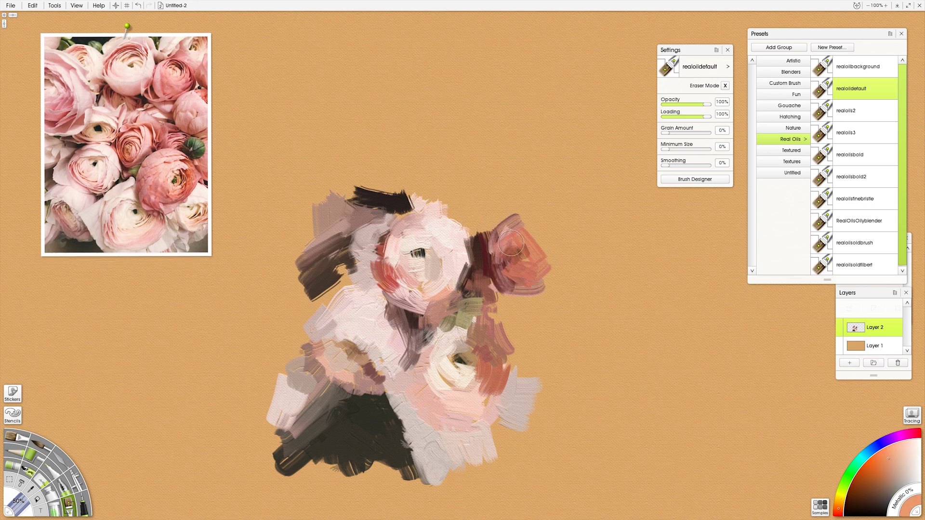
# Paint pale pink outer petals around the coral-red flower and dusky strokes below it with colours sampled from the photo and canvas
pyautogui.keyDown('alt'); pyautogui.click(126, 151); pyautogui.keyUp('alt')
pyautogui.keyDown('alt'); pyautogui.click(146, 146); pyautogui.keyUp('alt')
pyautogui.moveTo(515, 224)
pyautogui.mouseDown()
pyautogui.moveTo(554, 277)
pyautogui.moveTo(578, 221)
pyautogui.moveTo(554, 315)
pyautogui.moveTo(526, 314)
pyautogui.moveTo(521, 354)
pyautogui.mouseUp()
pyautogui.keyDown('alt'); pyautogui.click(147, 168); pyautogui.keyUp('alt')
pyautogui.keyDown('alt'); pyautogui.click(465, 313); pyautogui.keyUp('alt')
pyautogui.keyDown('alt'); pyautogui.click(524, 303); pyautogui.keyUp('alt')
# Paint dark brown shadow strokes between the coral-red flower and the lower-centre flower in sampled colours
pyautogui.keyDown('alt'); pyautogui.click(132, 197); pyautogui.keyUp('alt')
pyautogui.keyDown('alt'); pyautogui.click(138, 197); pyautogui.keyUp('alt')
pyautogui.moveTo(520, 323); pyautogui.dragTo(521, 361)
pyautogui.moveTo(498, 308)
pyautogui.mouseDown()
pyautogui.moveTo(527, 302)
pyautogui.moveTo(481, 338)
pyautogui.moveTo(501, 376)
pyautogui.mouseUp()
pyautogui.keyDown('alt'); pyautogui.click(132, 140); pyautogui.keyUp('alt')
pyautogui.moveTo(477, 318); pyautogui.dragTo(452, 332)
# Switch to the realoilbackground brush, enlarge it, and paint broad dusky red background strokes above and on both sides of the bouquet
pyautogui.click(845, 68)
pyautogui.press(']')
pyautogui.press(']')
pyautogui.press(']')
pyautogui.press(']')
pyautogui.moveTo(554, 96)
pyautogui.mouseDown()
pyautogui.moveTo(407, 117)
pyautogui.moveTo(463, 203)
pyautogui.mouseUp()
pyautogui.moveTo(626, 299); pyautogui.dragTo(583, 354)
pyautogui.moveTo(294, 270)
pyautogui.mouseDown()
pyautogui.moveTo(238, 305)
pyautogui.moveTo(268, 423)
pyautogui.mouseUp()
pyautogui.hotkey('ctrl', 'z')
pyautogui.moveTo(241, 318); pyautogui.dragTo(337, 159)
pyautogui.moveTo(318, 202); pyautogui.dragTo(424, 96)
# Sample a pale pink from the photo and brush it into the background above, left of and lower right of the bouquet
pyautogui.keyDown('alt'); pyautogui.click(120, 132); pyautogui.keyUp('alt')
pyautogui.moveTo(448, 135); pyautogui.dragTo(491, 216)
pyautogui.hotkey('ctrl', 'z')
pyautogui.moveTo(460, 116); pyautogui.dragTo(486, 197)
pyautogui.moveTo(275, 255); pyautogui.dragTo(327, 279)
pyautogui.moveTo(549, 337); pyautogui.dragTo(607, 390)
pyautogui.moveTo(573, 400); pyautogui.dragTo(602, 448)
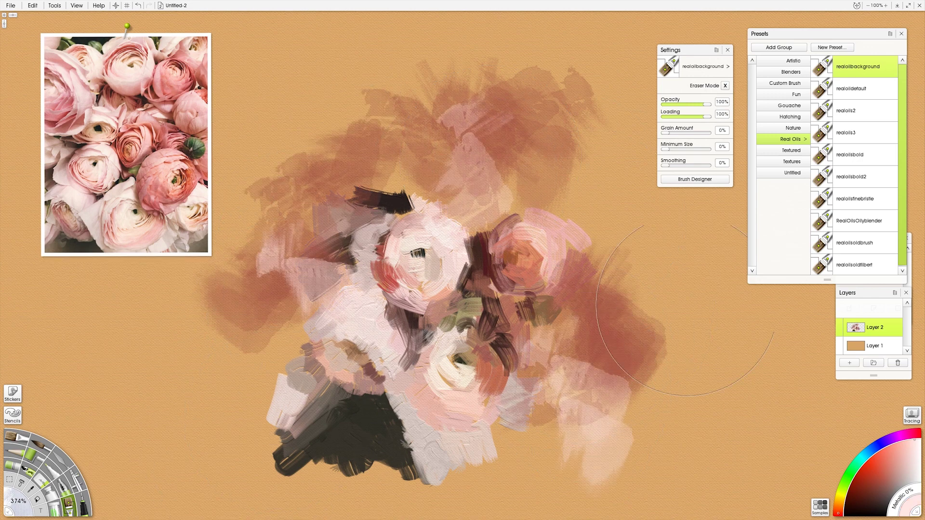
pyautogui.click(846, 93)
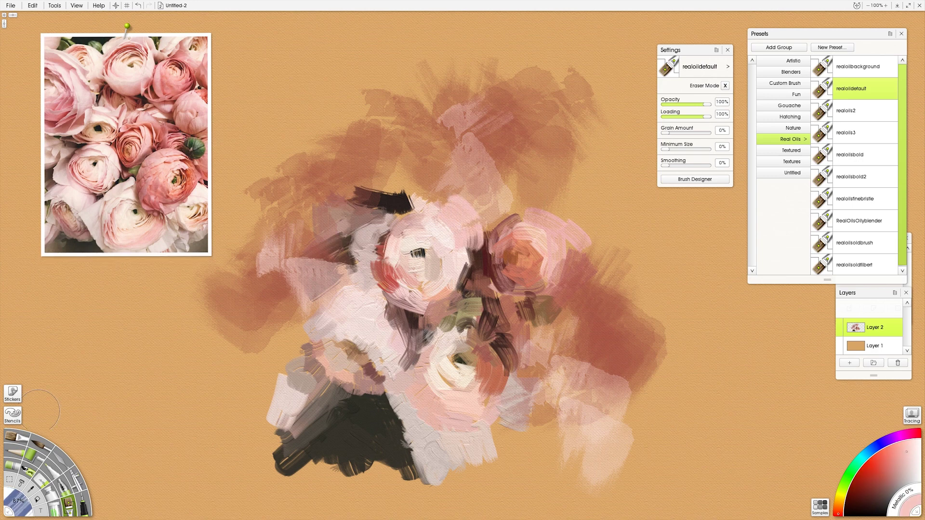
pyautogui.moveTo(285, 323); pyautogui.dragTo(265, 344)
pyautogui.hotkey('ctrl', 'z')
pyautogui.moveTo(269, 386); pyautogui.dragTo(249, 386)
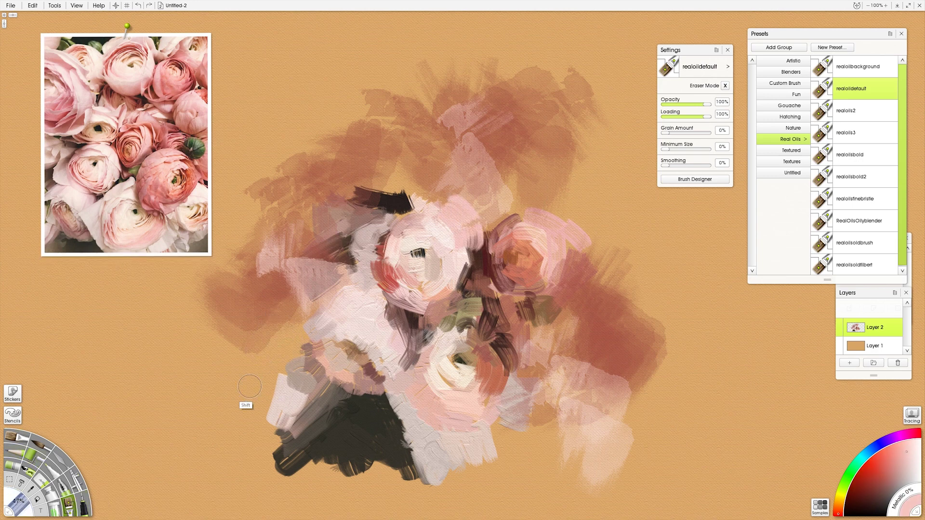
# Switch to the oil brush tool with the Unclean Brush preset and add a new layer above the painting
pyautogui.moveTo(826, 39); pyautogui.dragTo(796, 37)
pyautogui.click(16, 437)
pyautogui.scroll(-5, 821, 142)
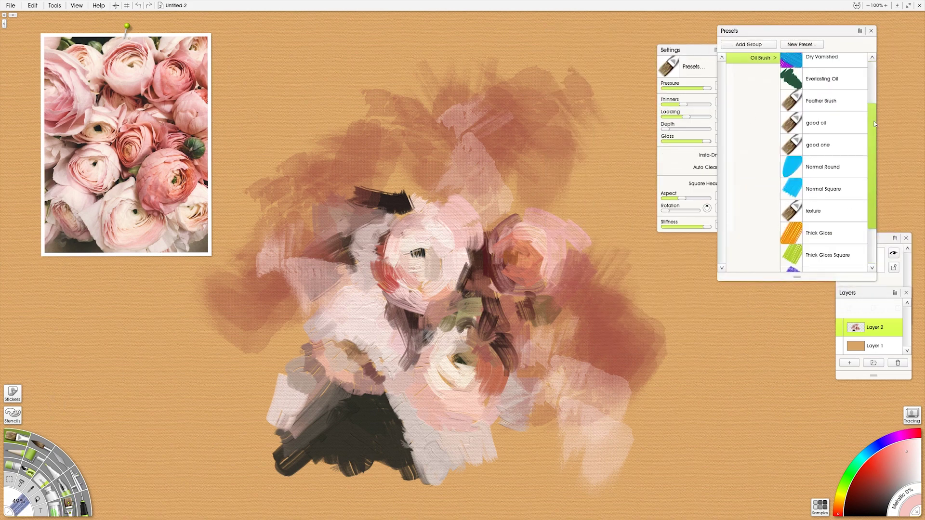
pyautogui.click(814, 260)
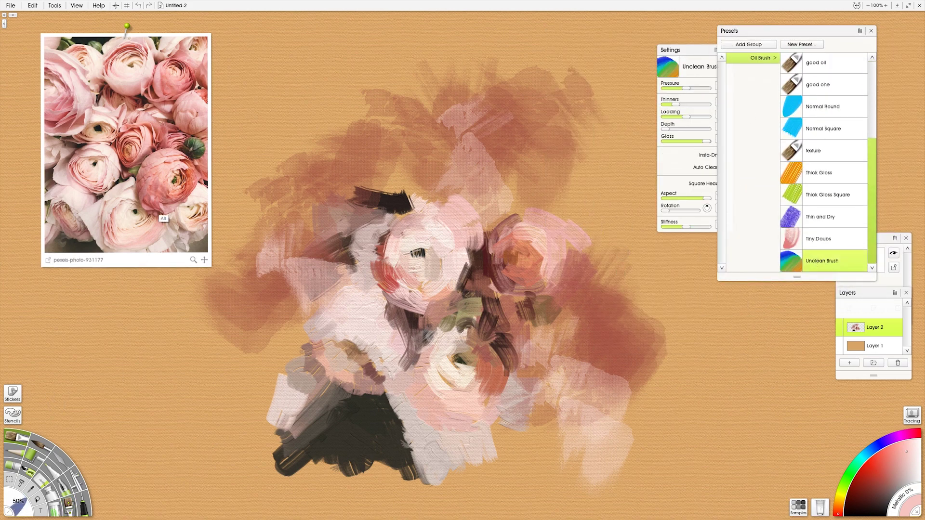
pyautogui.click(850, 362)
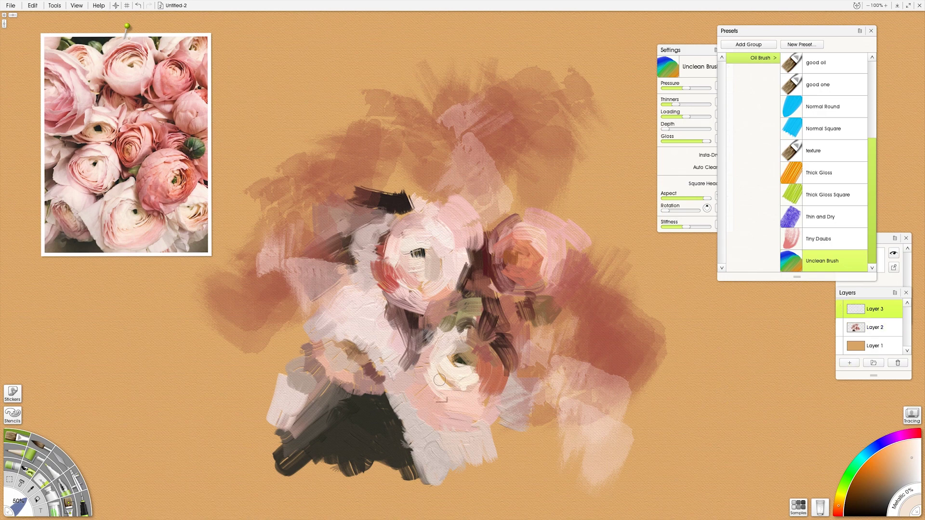
# Paint cream highlights and pale pink petals on the centre and left side of the lower-centre flower in sampled colours
pyautogui.keyDown('alt'); pyautogui.click(95, 213); pyautogui.keyUp('alt')
pyautogui.keyDown('alt'); pyautogui.click(151, 232); pyautogui.keyUp('alt')
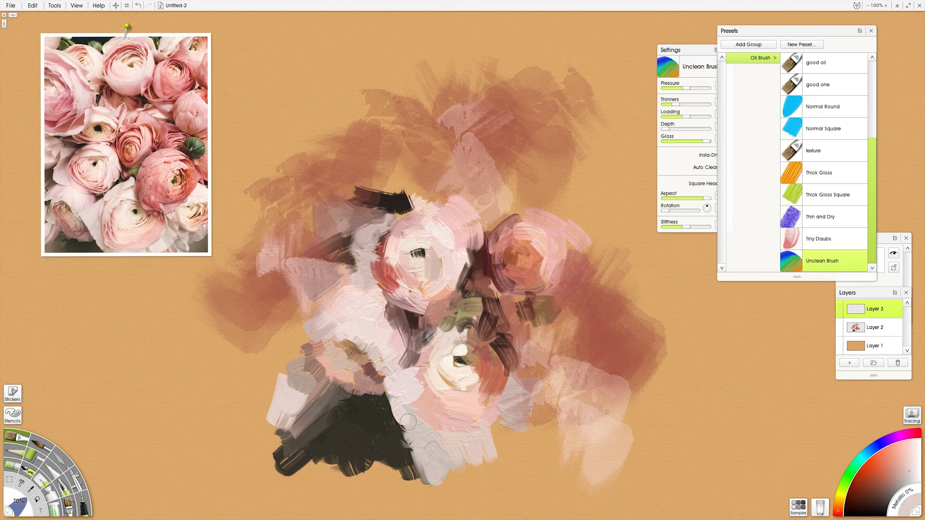
pyautogui.keyDown('alt'); pyautogui.click(152, 232); pyautogui.keyUp('alt')
pyautogui.keyDown('alt'); pyautogui.click(153, 204); pyautogui.keyUp('alt')
pyautogui.moveTo(421, 360); pyautogui.dragTo(427, 411)
# Paint salmon-pink petals along the lower right edge of the lower-centre flower with colours sampled from the photo
pyautogui.keyDown('alt'); pyautogui.click(155, 232); pyautogui.keyUp('alt')
pyautogui.moveTo(486, 410); pyautogui.dragTo(512, 394)
pyautogui.keyDown('alt'); pyautogui.click(158, 235); pyautogui.keyUp('alt')
pyautogui.moveTo(488, 424); pyautogui.dragTo(516, 366)
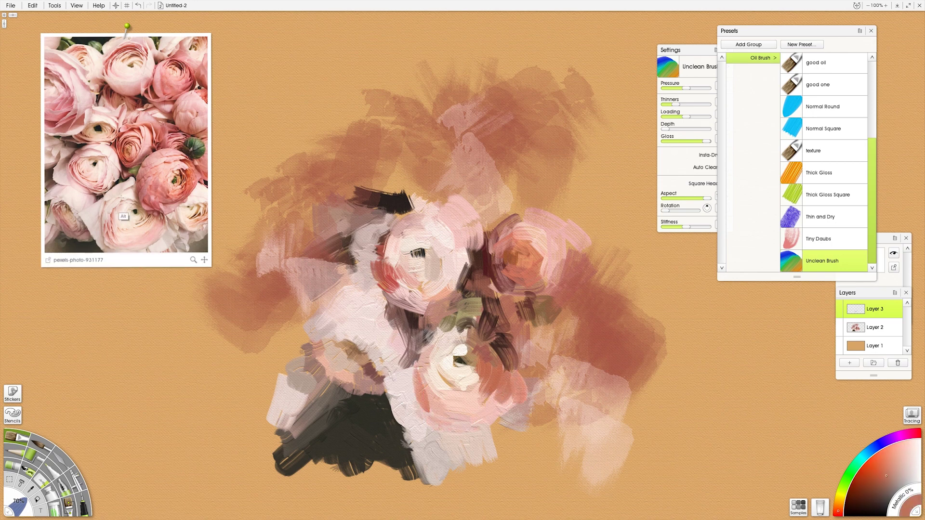
# Add curved red petal strokes to the left of the upper flower's centre and off-white strokes to its right
pyautogui.keyDown('alt'); pyautogui.click(74, 191); pyautogui.keyUp('alt')
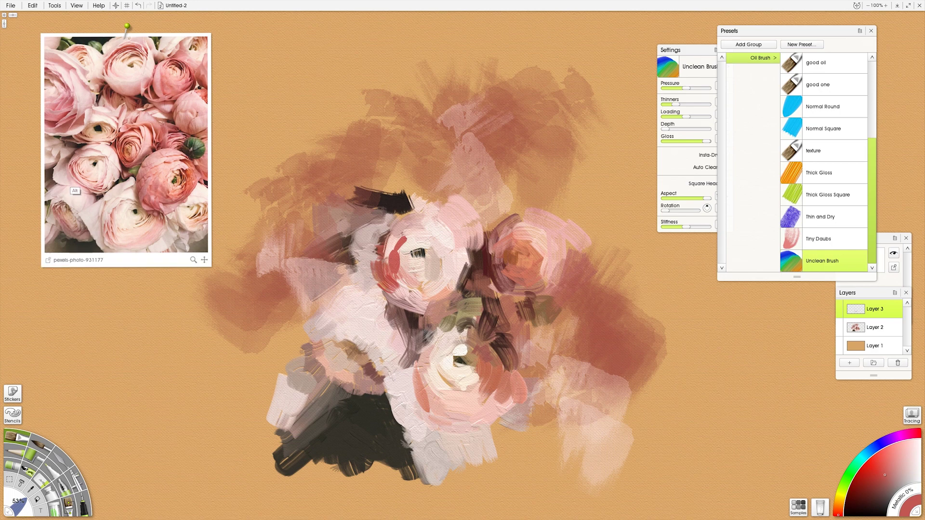
pyautogui.keyDown('alt'); pyautogui.click(74, 191); pyautogui.keyUp('alt')
pyautogui.moveTo(403, 246); pyautogui.dragTo(397, 262)
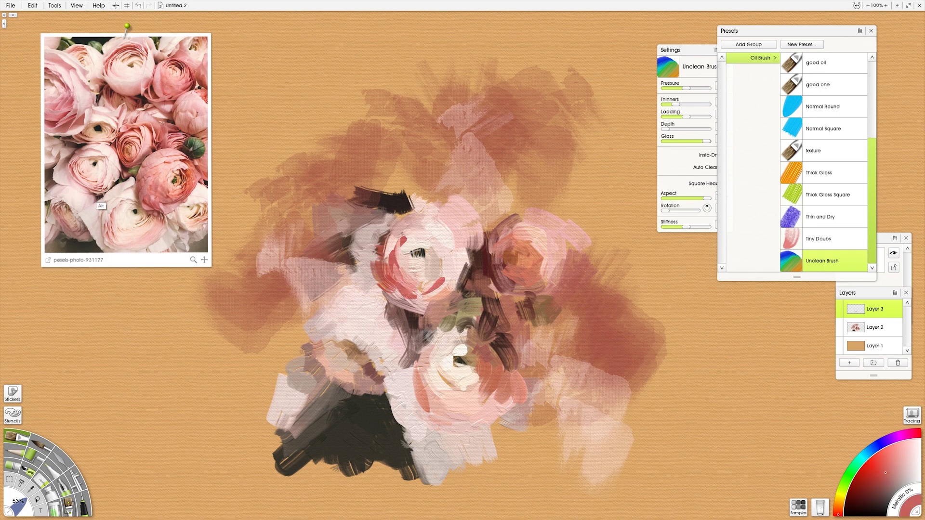
pyautogui.keyDown('alt'); pyautogui.click(189, 202); pyautogui.keyUp('alt')
pyautogui.moveTo(439, 260); pyautogui.dragTo(446, 277)
# Paint pale and dusky pink outer petals along the upper flower's top and left edge in sampled colours
pyautogui.keyDown('alt'); pyautogui.click(88, 171); pyautogui.keyUp('alt')
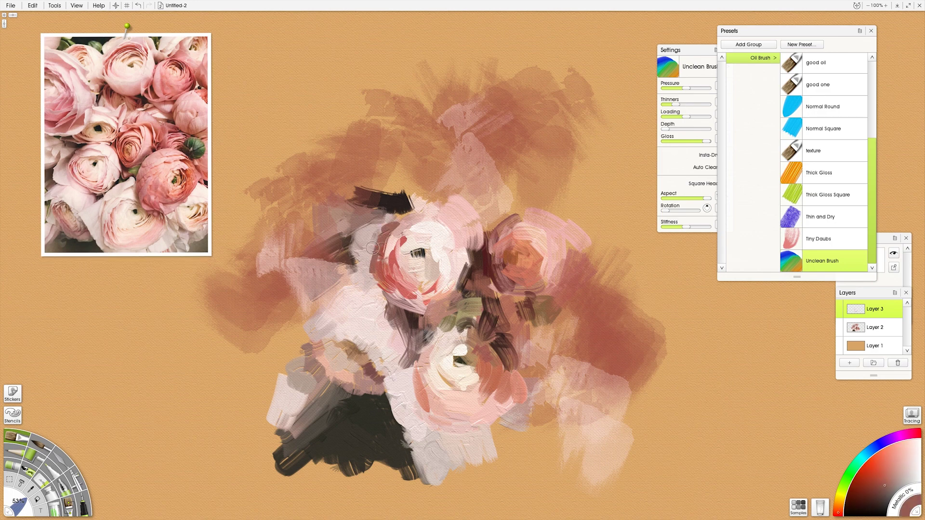
pyautogui.keyDown('alt'); pyautogui.click(98, 166); pyautogui.keyUp('alt')
pyautogui.moveTo(395, 214)
pyautogui.mouseDown()
pyautogui.moveTo(427, 222)
pyautogui.moveTo(364, 260)
pyautogui.mouseUp()
pyautogui.keyDown('alt'); pyautogui.click(71, 186); pyautogui.keyUp('alt')
pyautogui.moveTo(379, 228)
pyautogui.mouseDown()
pyautogui.moveTo(362, 247)
pyautogui.moveTo(359, 271)
pyautogui.mouseUp()
pyautogui.keyDown('alt'); pyautogui.click(60, 190); pyautogui.keyUp('alt')
pyautogui.keyDown('alt'); pyautogui.click(72, 168); pyautogui.keyUp('alt')
pyautogui.keyDown('alt'); pyautogui.click(81, 165); pyautogui.keyUp('alt')
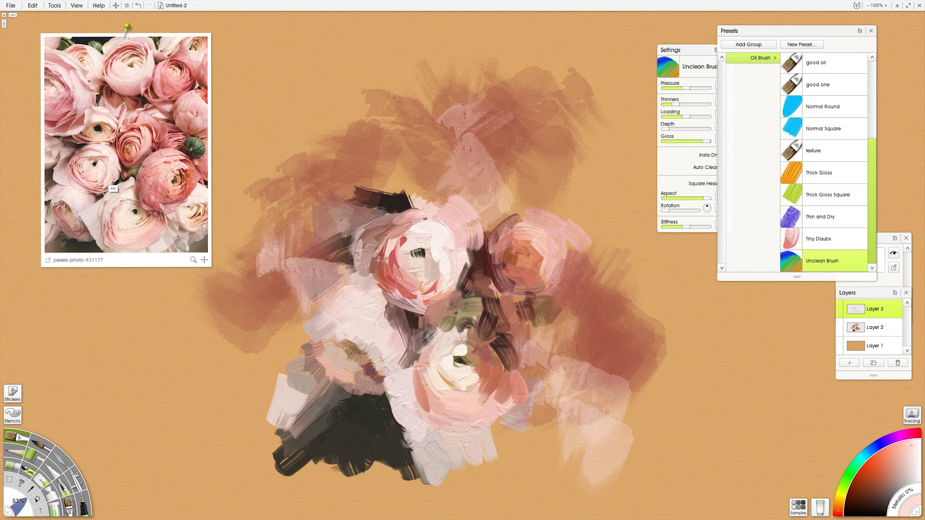
# Dab a near-black eye into the centre of the upper flower with the dark colour sampled from the photo
pyautogui.keyDown('alt'); pyautogui.click(94, 181); pyautogui.keyUp('alt')
pyautogui.click(420, 253)
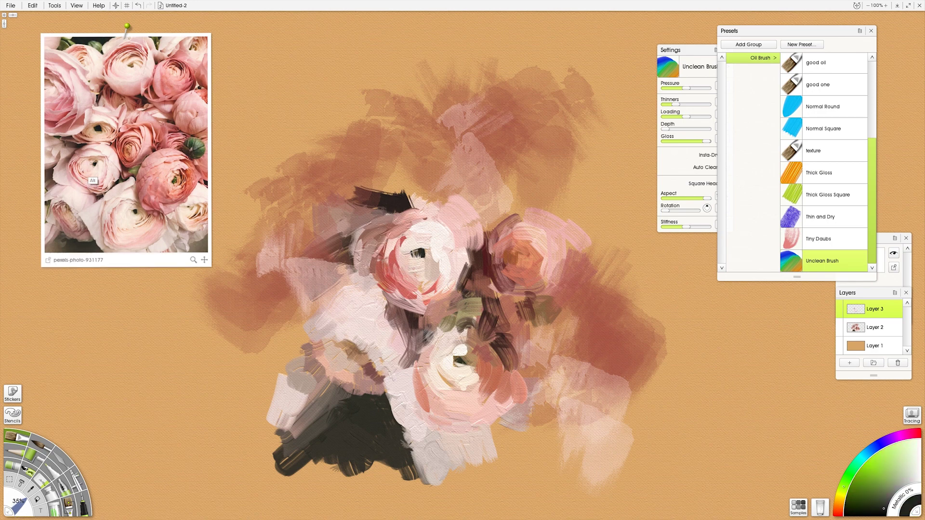
pyautogui.keyDown('alt'); pyautogui.click(93, 181); pyautogui.keyUp('alt')
pyautogui.click(414, 252)
# Sample light and dark petal tones from the photo and add small accents below the upper flower's centre
pyautogui.keyDown('alt'); pyautogui.click(89, 170); pyautogui.keyUp('alt')
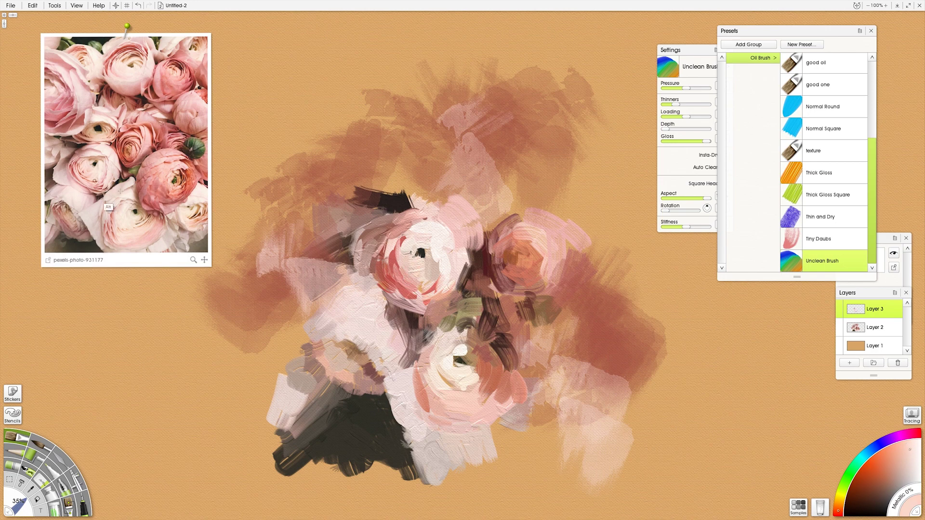
pyautogui.keyDown('alt'); pyautogui.click(113, 198); pyautogui.keyUp('alt')
pyautogui.keyDown('alt'); pyautogui.click(100, 211); pyautogui.keyUp('alt')
pyautogui.click(430, 277)
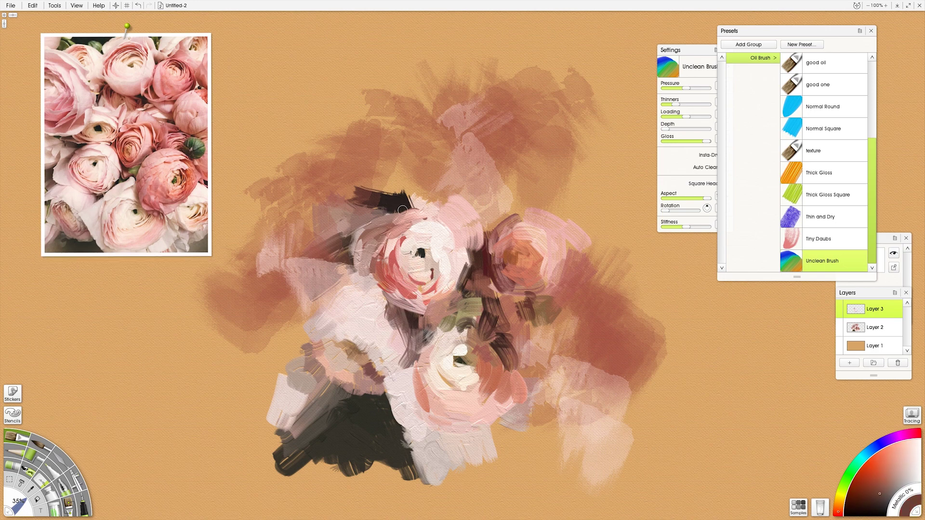
# Paint a dark green stem and pale petals to the upper left of the upper flower in sampled colours
pyautogui.keyDown('alt'); pyautogui.click(85, 178); pyautogui.keyUp('alt')
pyautogui.keyDown('alt'); pyautogui.click(153, 183); pyautogui.keyUp('alt')
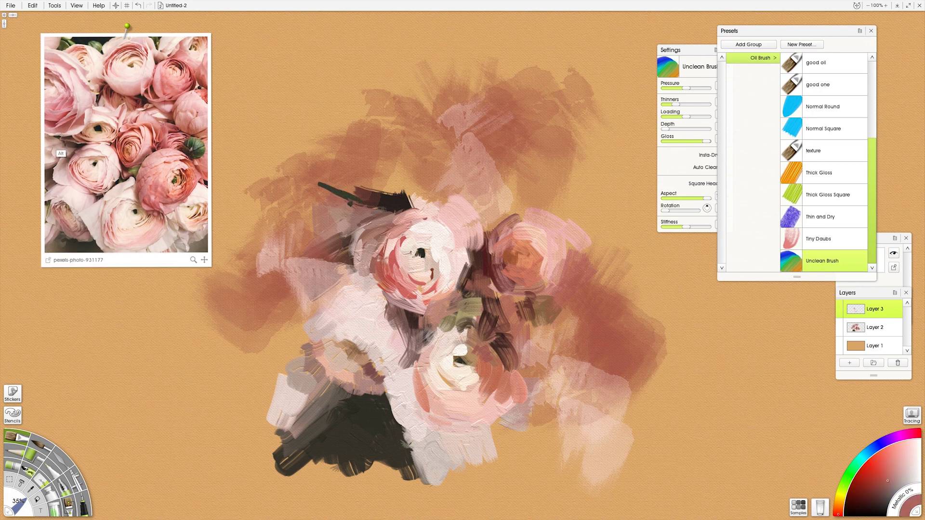
pyautogui.moveTo(339, 256); pyautogui.dragTo(359, 259)
pyautogui.keyDown('alt'); pyautogui.click(52, 178); pyautogui.keyUp('alt')
pyautogui.moveTo(326, 198); pyautogui.dragTo(357, 237)
pyautogui.keyDown('alt'); pyautogui.click(361, 233); pyautogui.keyUp('alt')
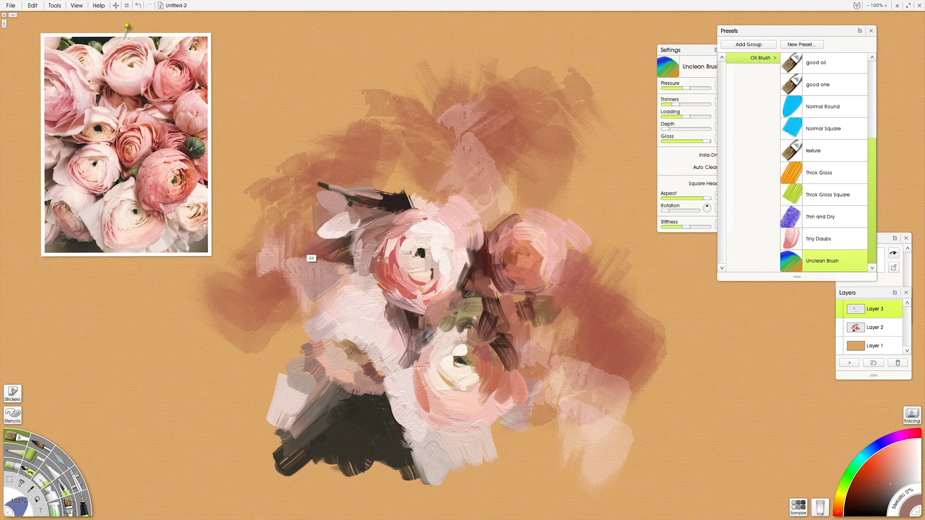
# Paint off-white petals over the top of the left flower with colours sampled from the photo
pyautogui.keyDown('alt'); pyautogui.click(59, 193); pyautogui.keyUp('alt')
pyautogui.moveTo(322, 312)
pyautogui.mouseDown()
pyautogui.moveTo(354, 291)
pyautogui.moveTo(378, 320)
pyautogui.moveTo(376, 344)
pyautogui.moveTo(342, 366)
pyautogui.mouseUp()
pyautogui.keyDown('alt'); pyautogui.click(87, 192); pyautogui.keyUp('alt')
pyautogui.keyDown('alt'); pyautogui.click(66, 216); pyautogui.keyUp('alt')
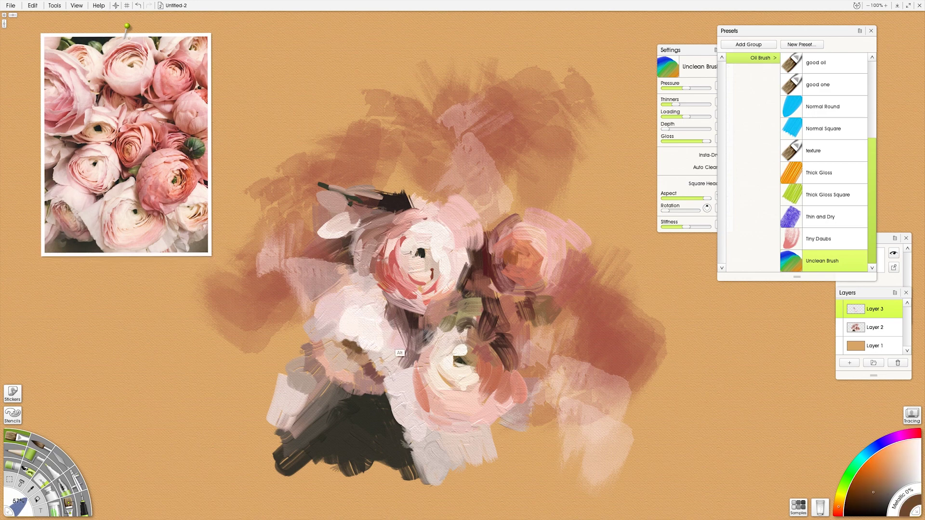
# Deepen the left flower's centre with brown accents and add grey-brown strokes below it using sampled colours
pyautogui.keyDown('alt'); pyautogui.click(357, 356); pyautogui.keyUp('alt')
pyautogui.keyDown('alt'); pyautogui.click(367, 358); pyautogui.keyUp('alt')
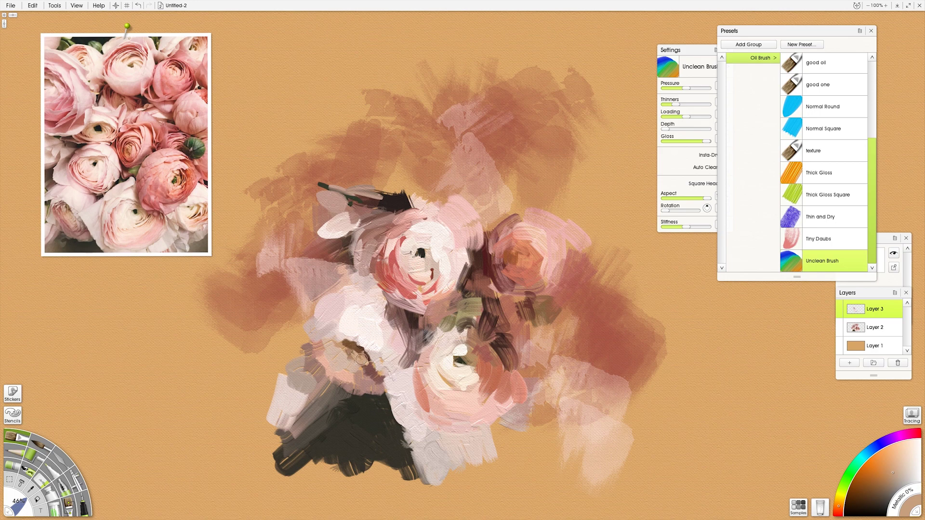
pyautogui.keyDown('alt'); pyautogui.click(332, 347); pyautogui.keyUp('alt')
pyautogui.keyDown('alt'); pyautogui.click(384, 398); pyautogui.keyUp('alt')
pyautogui.keyDown('alt'); pyautogui.click(338, 399); pyautogui.keyUp('alt')
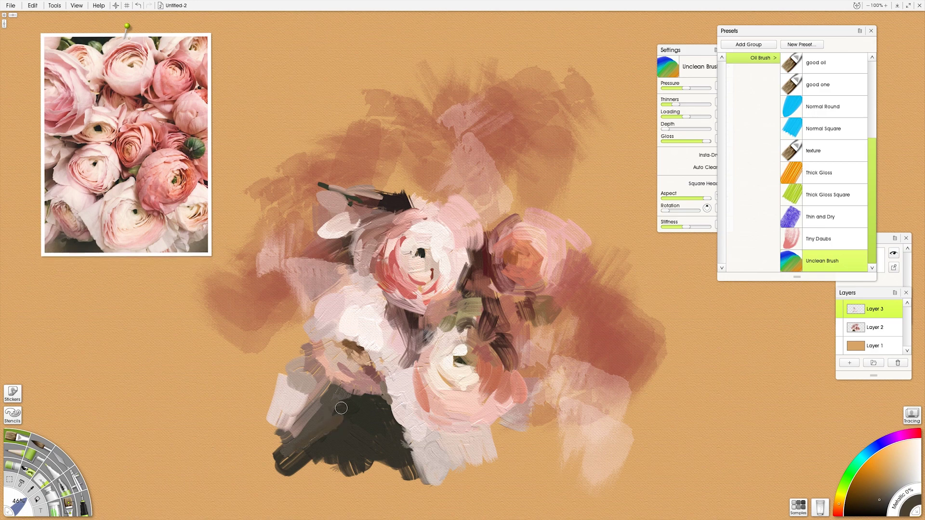
pyautogui.keyDown('alt'); pyautogui.click(341, 434); pyautogui.keyUp('alt')
# Paint dusky pink lower petals and reddish-brown curved strokes around the centre of the coral-red flower
pyautogui.moveTo(503, 257)
pyautogui.mouseDown()
pyautogui.moveTo(510, 296)
pyautogui.moveTo(532, 295)
pyautogui.mouseUp()
pyautogui.keyDown('alt'); pyautogui.click(171, 196); pyautogui.keyUp('alt')
pyautogui.keyDown('alt'); pyautogui.click(127, 170); pyautogui.keyUp('alt')
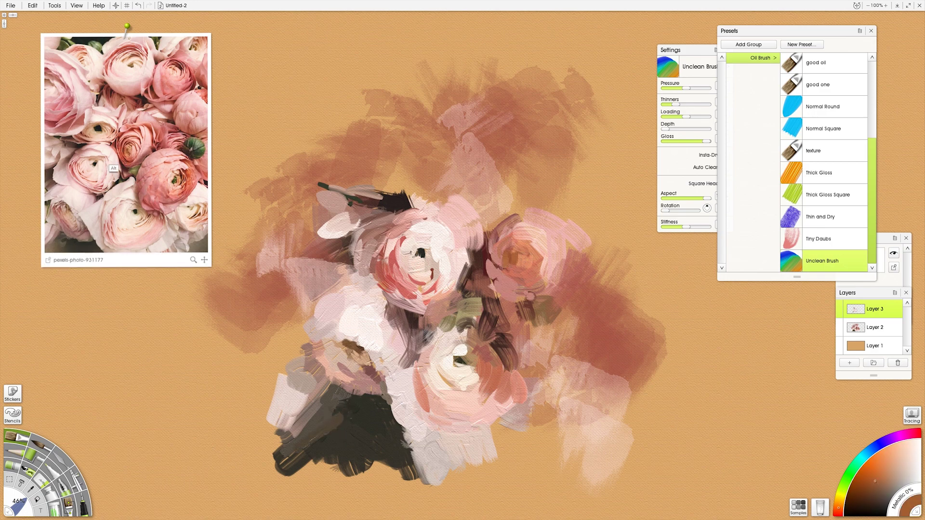
pyautogui.keyDown('alt'); pyautogui.click(126, 179); pyautogui.keyUp('alt')
pyautogui.keyDown('alt'); pyautogui.click(101, 184); pyautogui.keyUp('alt')
pyautogui.keyDown('alt'); pyautogui.click(514, 260); pyautogui.keyUp('alt')
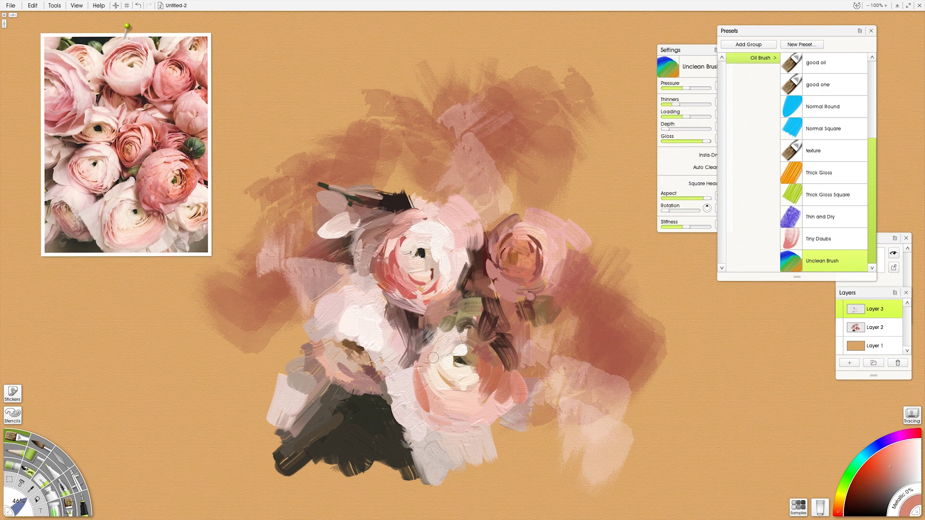
# Paint a black leaf and pale upright petals above the upper flower in sampled colours
pyautogui.keyDown('alt'); pyautogui.click(415, 255); pyautogui.keyUp('alt')
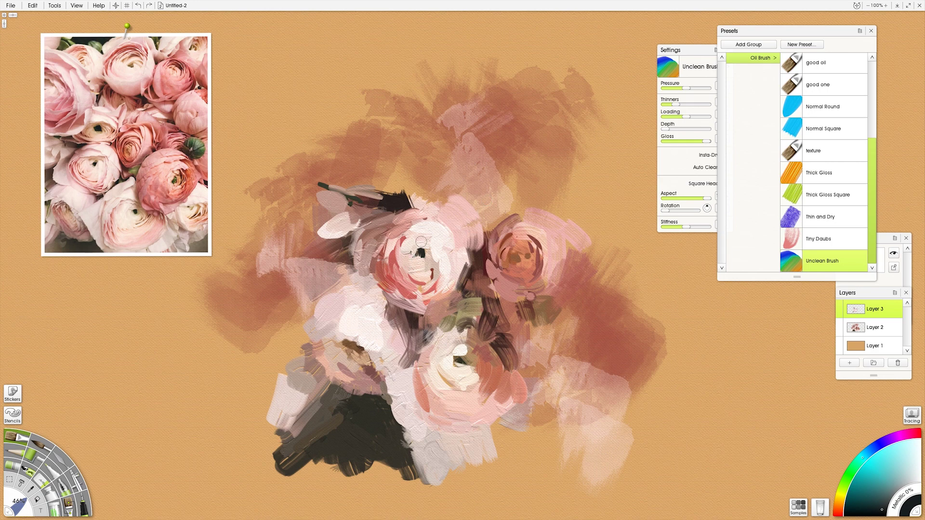
pyautogui.keyDown('alt'); pyautogui.click(469, 193); pyautogui.keyUp('alt')
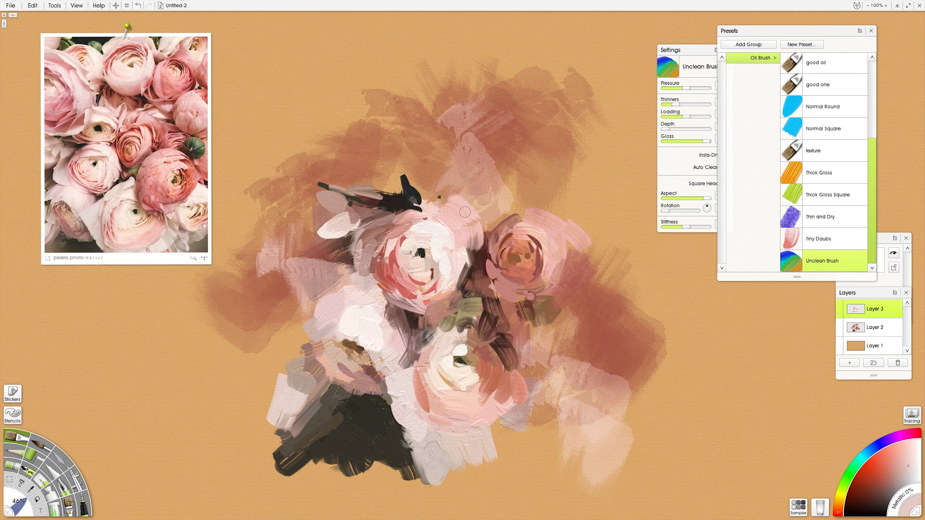
pyautogui.moveTo(440, 205); pyautogui.dragTo(447, 174)
pyautogui.click(185, 166)
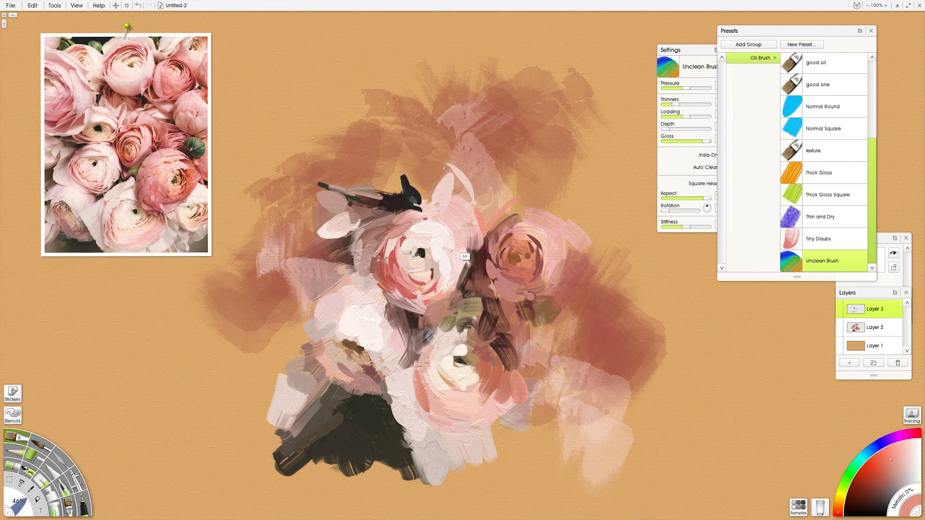
# Refine the upper flower's right edge and paint dark leaf accents between it and the lower-centre flower
pyautogui.keyDown('alt'); pyautogui.click(465, 256); pyautogui.keyUp('alt')
pyautogui.keyDown('alt'); pyautogui.click(416, 346); pyautogui.keyUp('alt')
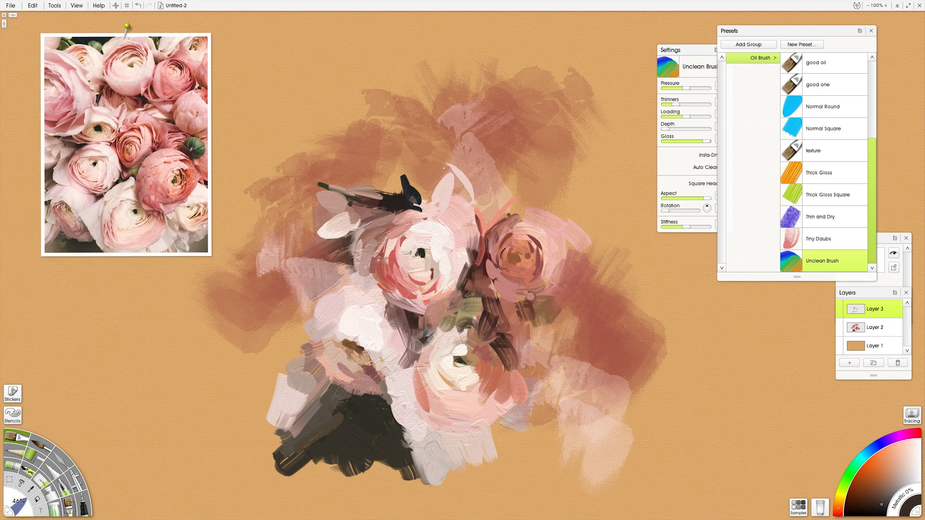
pyautogui.keyDown('alt'); pyautogui.click(448, 329); pyautogui.keyUp('alt')
pyautogui.keyDown('alt'); pyautogui.click(404, 449); pyautogui.keyUp('alt')
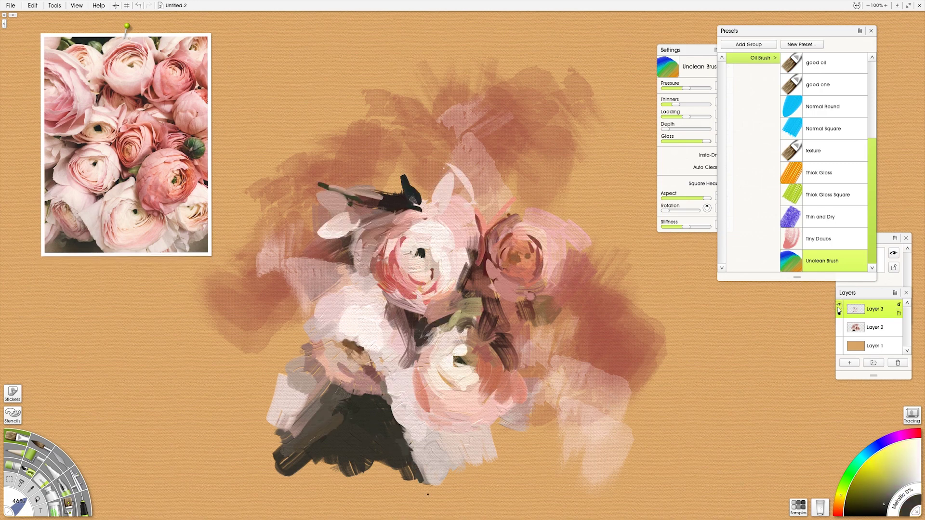
# Paint pink petals along the lower right of the upper flower with colours sampled from the photo and canvas
pyautogui.keyDown('alt'); pyautogui.click(101, 156); pyautogui.keyUp('alt')
pyautogui.keyDown('alt'); pyautogui.click(89, 204); pyautogui.keyUp('alt')
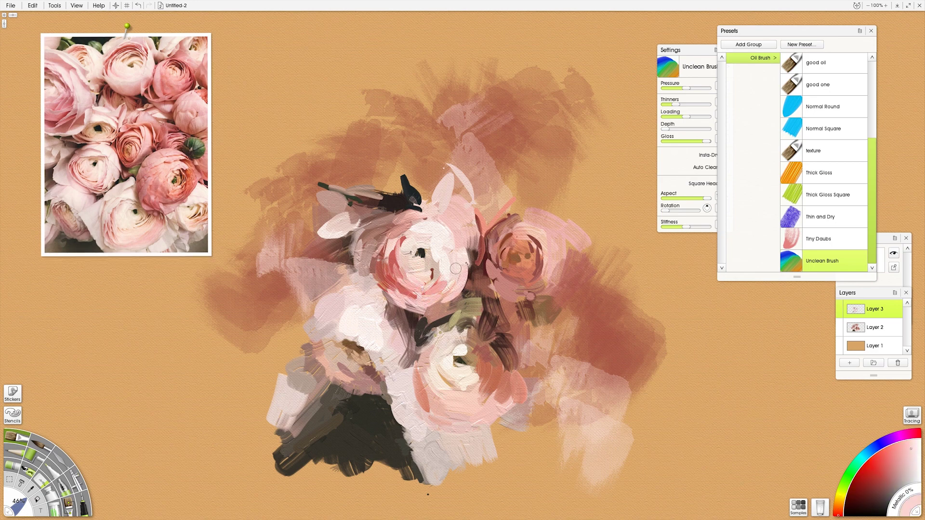
pyautogui.keyDown('alt'); pyautogui.click(454, 286); pyautogui.keyUp('alt')
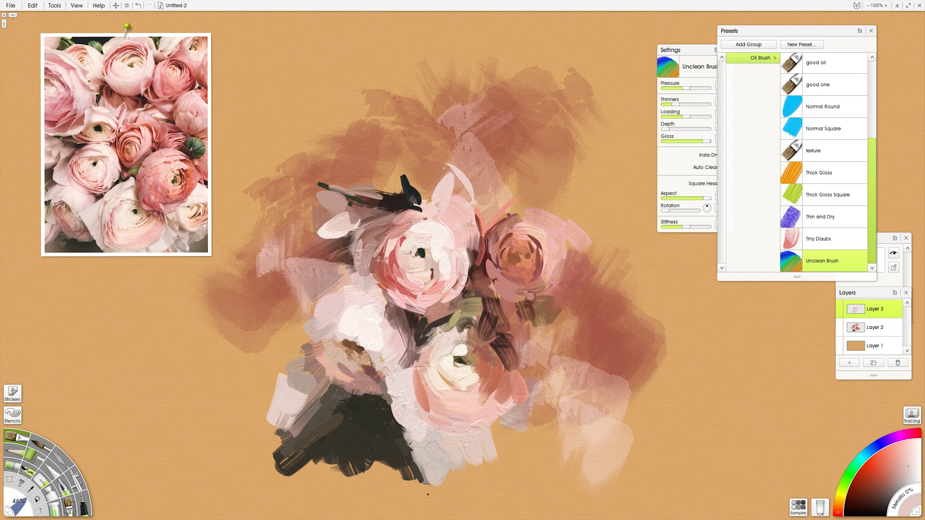
# Paint a small red-and-pink flower bud above the coral-red flower with colours sampled from the photo
pyautogui.keyDown('alt'); pyautogui.click(171, 157); pyautogui.keyUp('alt')
pyautogui.moveTo(477, 205)
pyautogui.mouseDown()
pyautogui.moveTo(500, 211)
pyautogui.moveTo(490, 222)
pyautogui.moveTo(505, 210)
pyautogui.mouseUp()
pyautogui.keyDown('alt'); pyautogui.click(167, 176); pyautogui.keyUp('alt')
pyautogui.moveTo(513, 195); pyautogui.dragTo(502, 208)
pyautogui.keyDown('alt'); pyautogui.click(129, 158); pyautogui.keyUp('alt')
pyautogui.moveTo(479, 177)
pyautogui.mouseDown()
pyautogui.moveTo(504, 207)
pyautogui.moveTo(505, 182)
pyautogui.mouseUp()
pyautogui.keyDown('alt'); pyautogui.click(133, 153); pyautogui.keyUp('alt')
# Paint a dark red shadow along the upper right edge of the lower-centre flower in a sampled colour
pyautogui.keyDown('alt'); pyautogui.click(170, 219); pyautogui.keyUp('alt')
pyautogui.moveTo(520, 325)
pyautogui.mouseDown()
pyautogui.moveTo(510, 370)
pyautogui.moveTo(495, 344)
pyautogui.moveTo(509, 385)
pyautogui.mouseUp()
pyautogui.keyDown('alt'); pyautogui.click(158, 231); pyautogui.keyUp('alt')
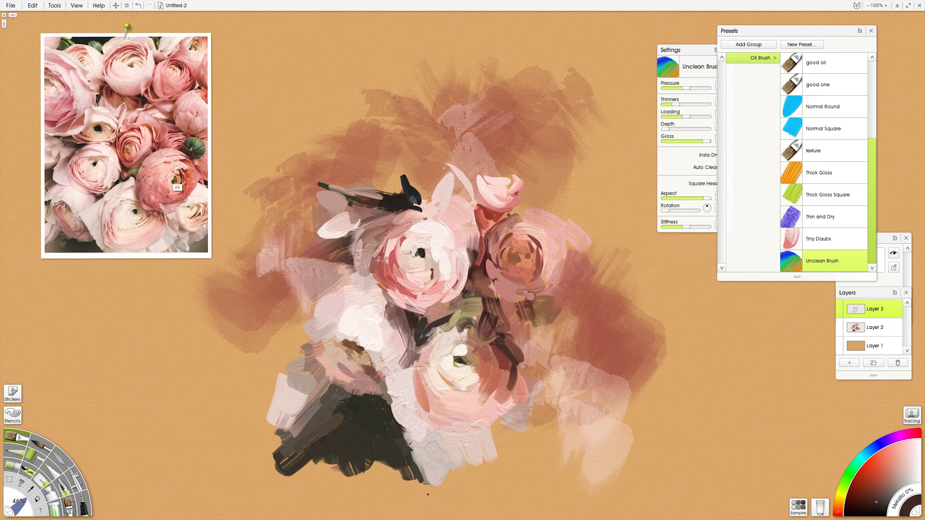
# Paint a muted green leaf right of the pink bud and a pink petal beside it in sampled colours
pyautogui.keyDown('alt'); pyautogui.click(193, 145); pyautogui.keyUp('alt')
pyautogui.keyDown('alt'); pyautogui.click(195, 164); pyautogui.keyUp('alt')
pyautogui.moveTo(518, 207); pyautogui.dragTo(528, 196)
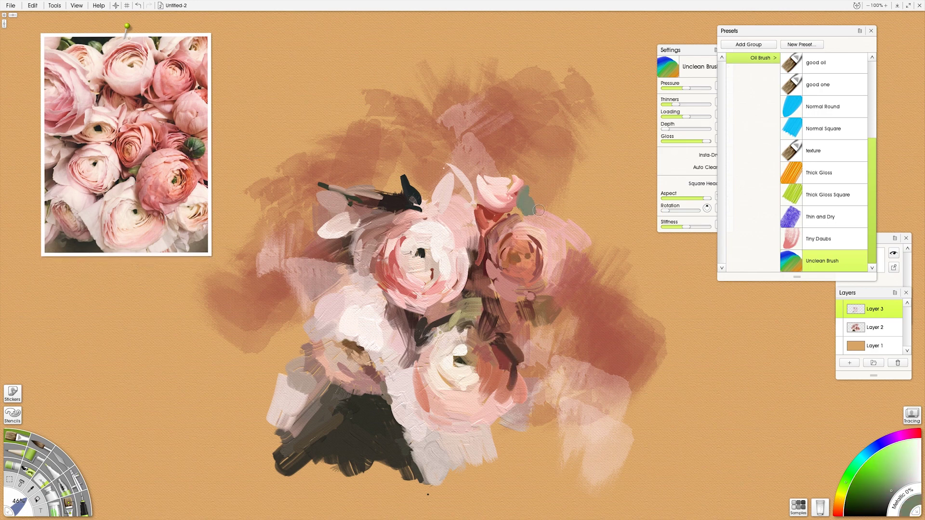
pyautogui.keyDown('alt'); pyautogui.click(170, 160); pyautogui.keyUp('alt')
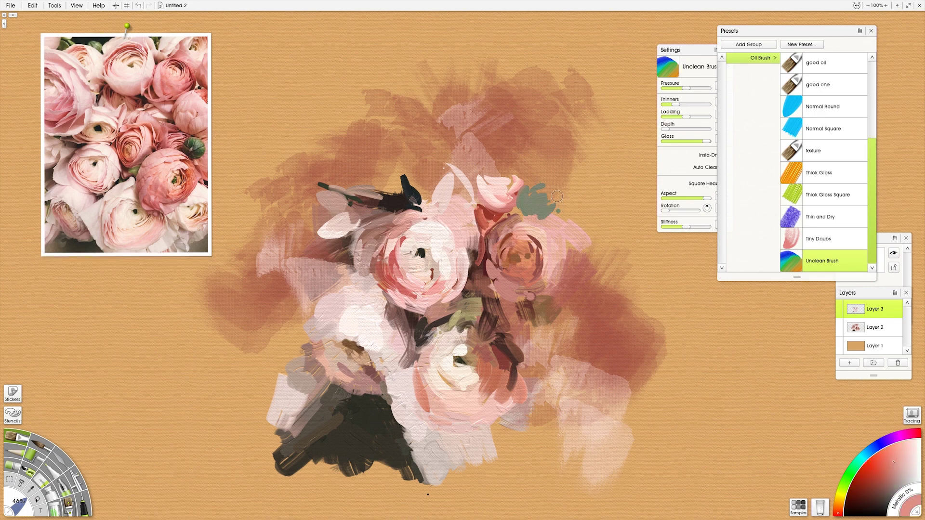
# Paint pale pink petals across the top of the upper flower with colours sampled from the photo
pyautogui.keyDown('alt'); pyautogui.click(87, 156); pyautogui.keyUp('alt')
pyautogui.keyDown('alt'); pyautogui.click(118, 179); pyautogui.keyUp('alt')
pyautogui.moveTo(406, 231)
pyautogui.mouseDown()
pyautogui.moveTo(399, 238)
pyautogui.moveTo(425, 215)
pyautogui.mouseUp()
pyautogui.keyDown('alt'); pyautogui.click(452, 233); pyautogui.keyUp('alt')
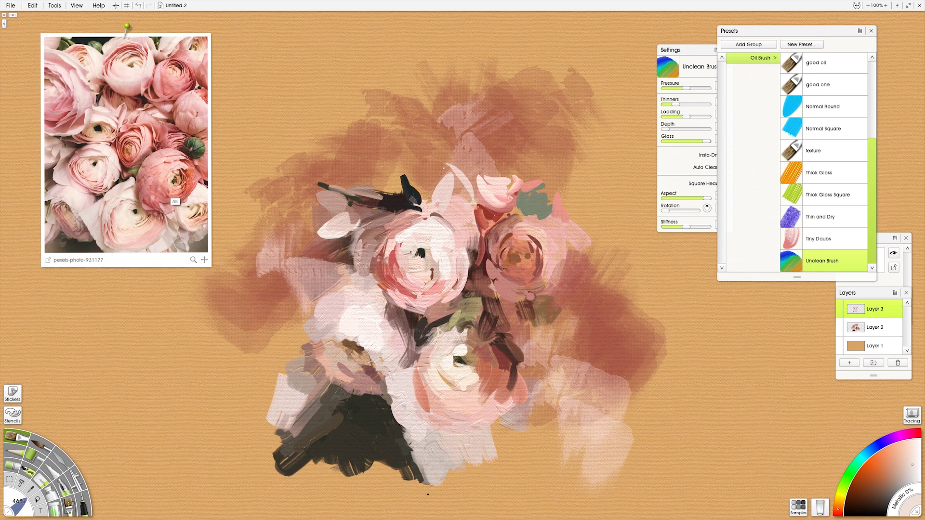
# Refine the inner and left petals of the coral flower with pink and dark red strokes sampled from the photo
pyautogui.keyDown('alt'); pyautogui.click(134, 168); pyautogui.keyUp('alt')
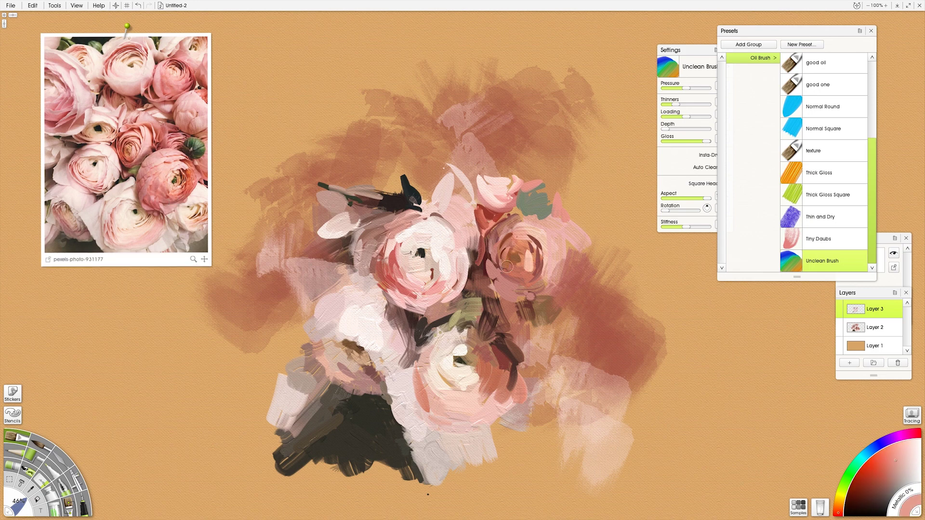
pyautogui.keyDown('alt'); pyautogui.click(130, 161); pyautogui.keyUp('alt')
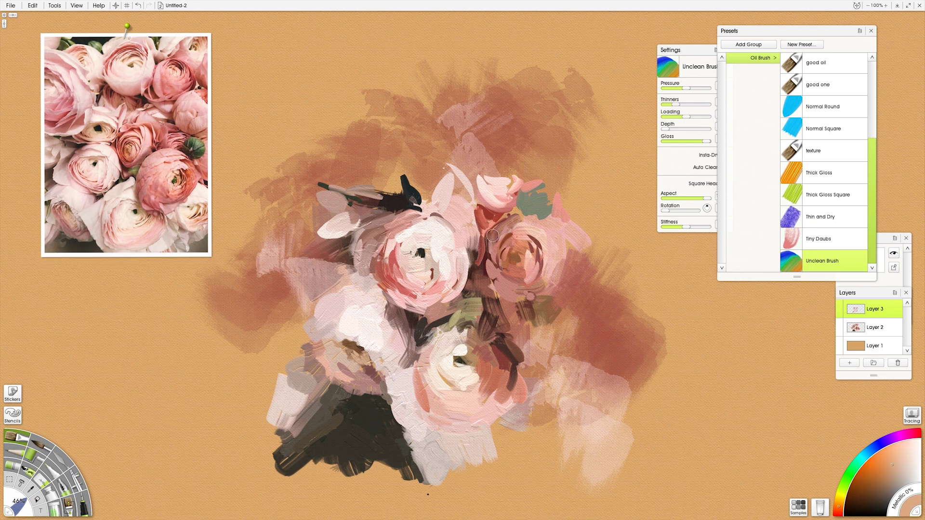
pyautogui.keyDown('alt'); pyautogui.click(125, 168); pyautogui.keyUp('alt')
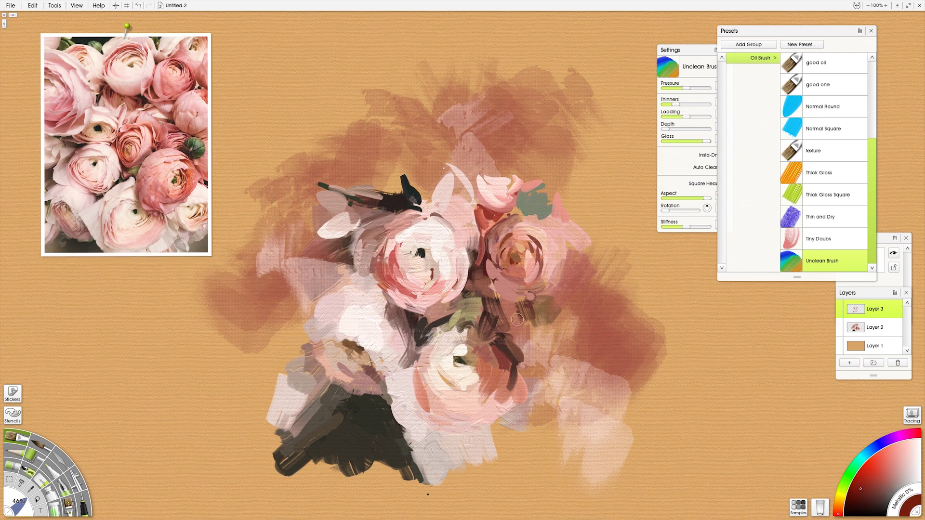
pyautogui.keyDown('alt'); pyautogui.click(518, 257); pyautogui.keyUp('alt')
# Paint light pink outer petals and dark red shadow strokes around the coral flower's right side in sampled colours
pyautogui.keyDown('alt'); pyautogui.click(148, 152); pyautogui.keyUp('alt')
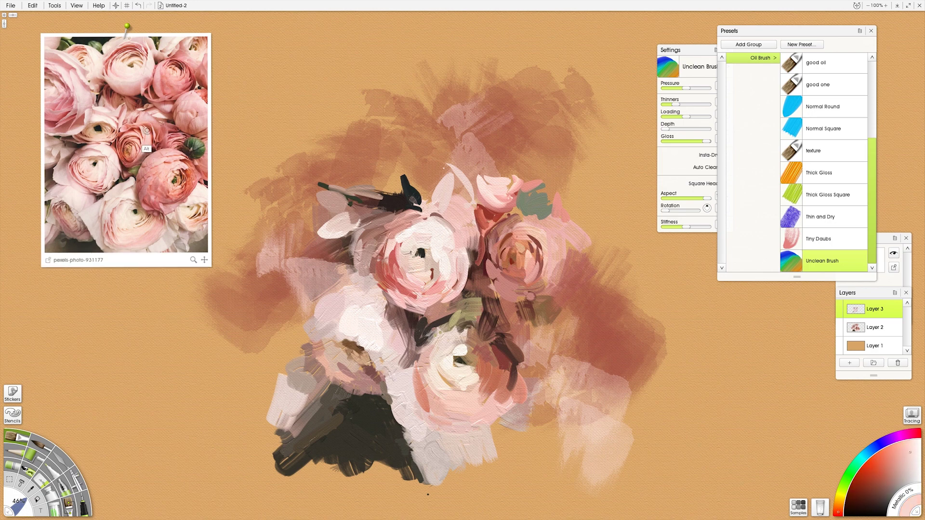
pyautogui.keyDown('alt'); pyautogui.click(169, 156); pyautogui.keyUp('alt')
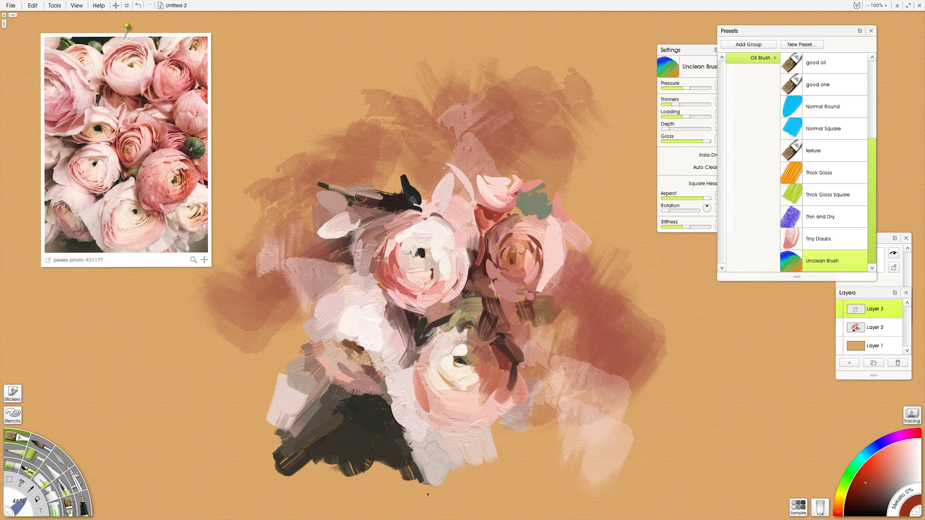
pyautogui.keyDown('alt'); pyautogui.click(142, 176); pyautogui.keyUp('alt')
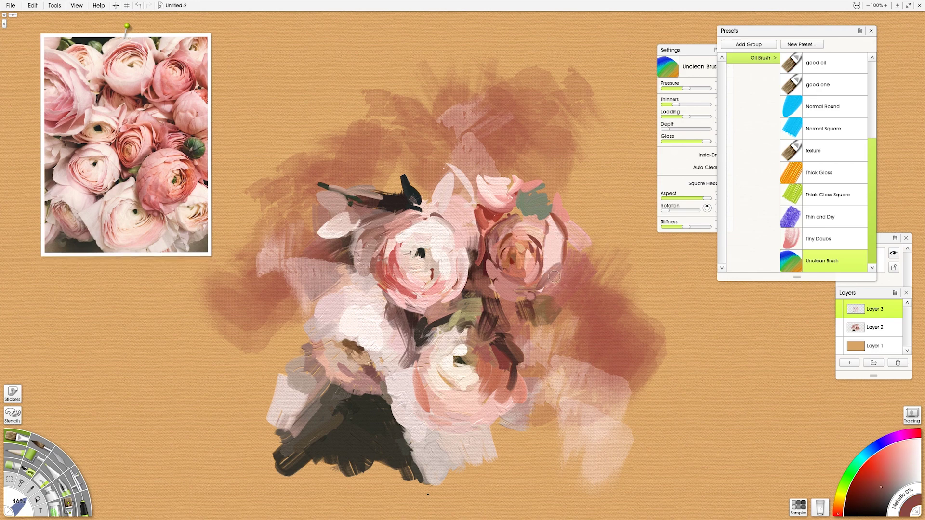
pyautogui.keyDown('alt'); pyautogui.click(156, 168); pyautogui.keyUp('alt')
pyautogui.keyDown('alt'); pyautogui.click(562, 249); pyautogui.keyUp('alt')
pyautogui.keyDown('alt'); pyautogui.click(123, 160); pyautogui.keyUp('alt')
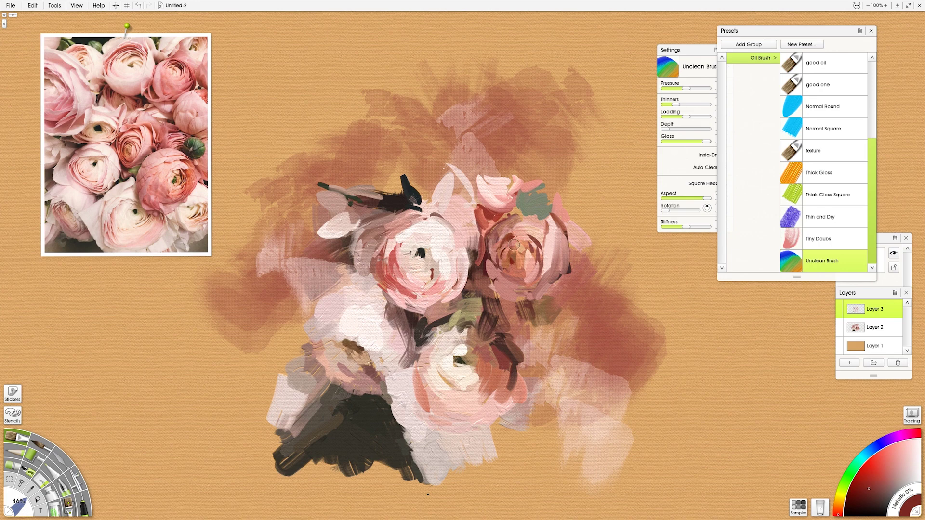
pyautogui.keyDown('alt'); pyautogui.click(505, 241); pyautogui.keyUp('alt')
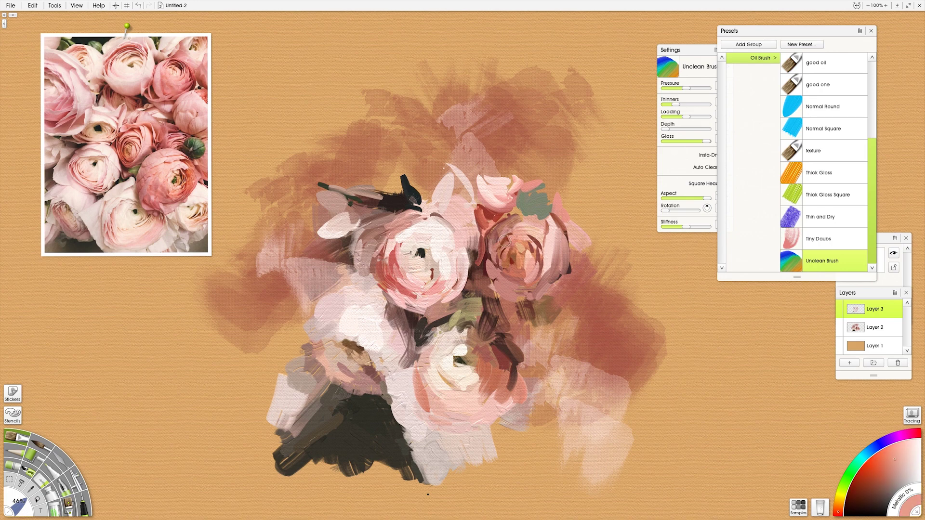
# Add a new layer and lay pink Palette Knife strokes over the coral flower's right petals in sampled colours
pyautogui.click(857, 362)
pyautogui.press('o')
pyautogui.press('k')
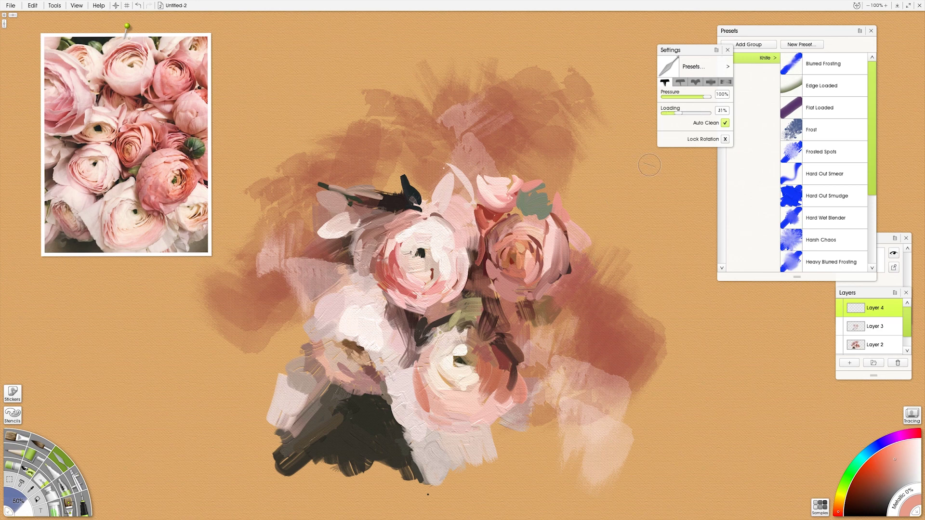
pyautogui.keyDown('alt'); pyautogui.click(144, 168); pyautogui.keyUp('alt')
pyautogui.moveTo(550, 244)
pyautogui.mouseDown()
pyautogui.moveTo(580, 267)
pyautogui.moveTo(540, 259)
pyautogui.moveTo(551, 236)
pyautogui.mouseUp()
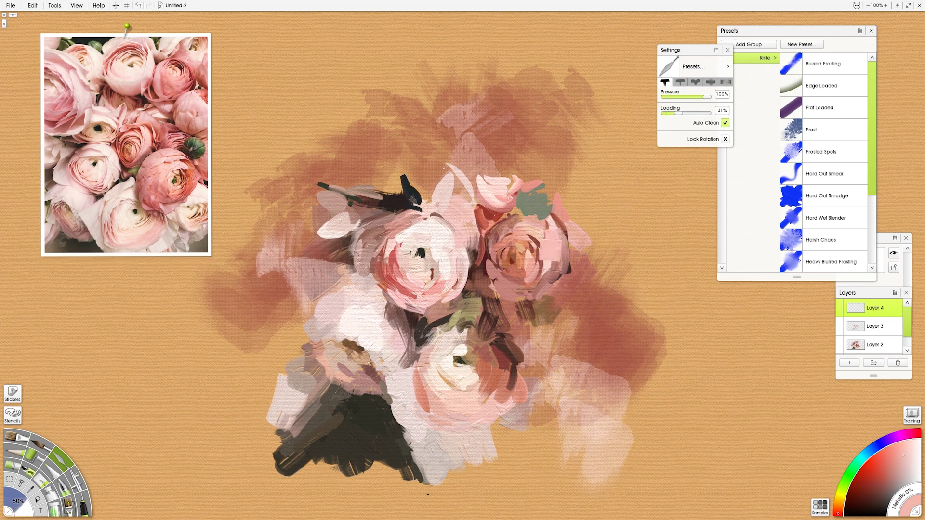
pyautogui.keyDown('alt'); pyautogui.click(108, 193); pyautogui.keyUp('alt')
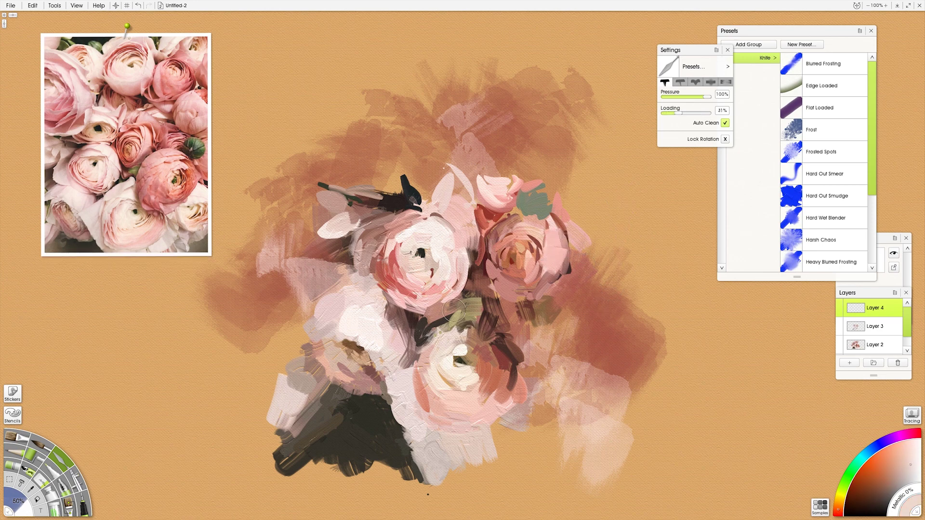
pyautogui.keyDown('alt'); pyautogui.click(137, 169); pyautogui.keyUp('alt')
# Lay pale pink knife petals between the lower-left and lower-centre flowers in colours sampled from the photo
pyautogui.keyDown('alt'); pyautogui.click(156, 221); pyautogui.keyUp('alt')
pyautogui.keyDown('alt'); pyautogui.click(87, 204); pyautogui.keyUp('alt')
pyautogui.moveTo(400, 354)
pyautogui.mouseDown()
pyautogui.moveTo(375, 381)
pyautogui.moveTo(401, 413)
pyautogui.mouseUp()
# Work knife strokes in sampled mauve and pink tones into the petals of the lower-left flower
pyautogui.keyDown('alt'); pyautogui.click(87, 216); pyautogui.keyUp('alt')
pyautogui.keyDown('alt'); pyautogui.click(64, 228); pyautogui.keyUp('alt')
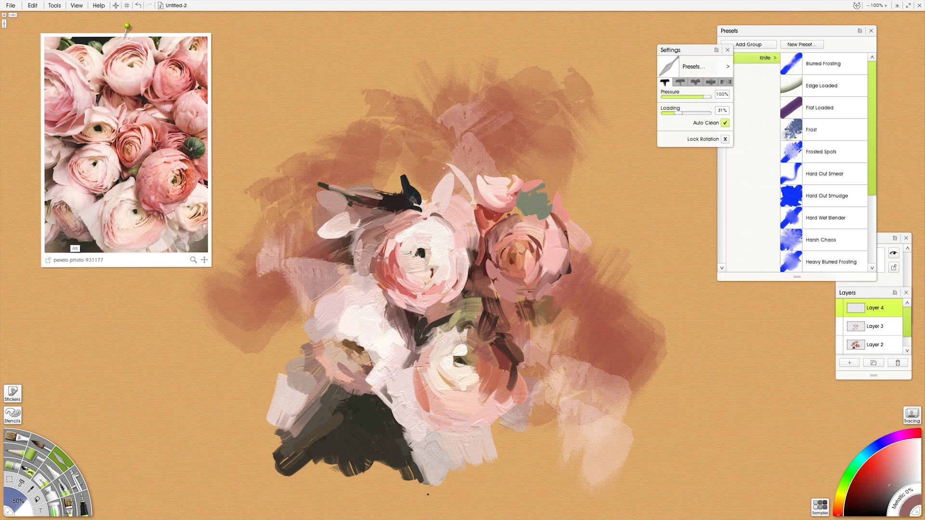
pyautogui.moveTo(356, 366)
pyautogui.mouseDown()
pyautogui.moveTo(334, 375)
pyautogui.moveTo(364, 378)
pyautogui.mouseUp()
pyautogui.keyDown('alt'); pyautogui.click(75, 243); pyautogui.keyUp('alt')
pyautogui.keyDown('alt'); pyautogui.click(64, 233); pyautogui.keyUp('alt')
pyautogui.keyDown('alt'); pyautogui.click(55, 232); pyautogui.keyUp('alt')
pyautogui.keyDown('alt'); pyautogui.click(94, 245); pyautogui.keyUp('alt')
# Paint a pale petal on the lower-centre flower's lower left edge and pink strokes at its upper right in sampled colours
pyautogui.keyDown('alt'); pyautogui.click(119, 236); pyautogui.keyUp('alt')
pyautogui.moveTo(425, 391); pyautogui.dragTo(429, 399)
pyautogui.keyDown('alt'); pyautogui.click(156, 233); pyautogui.keyUp('alt')
pyautogui.moveTo(489, 333); pyautogui.dragTo(499, 345)
pyautogui.keyDown('alt'); pyautogui.click(169, 232); pyautogui.keyUp('alt')
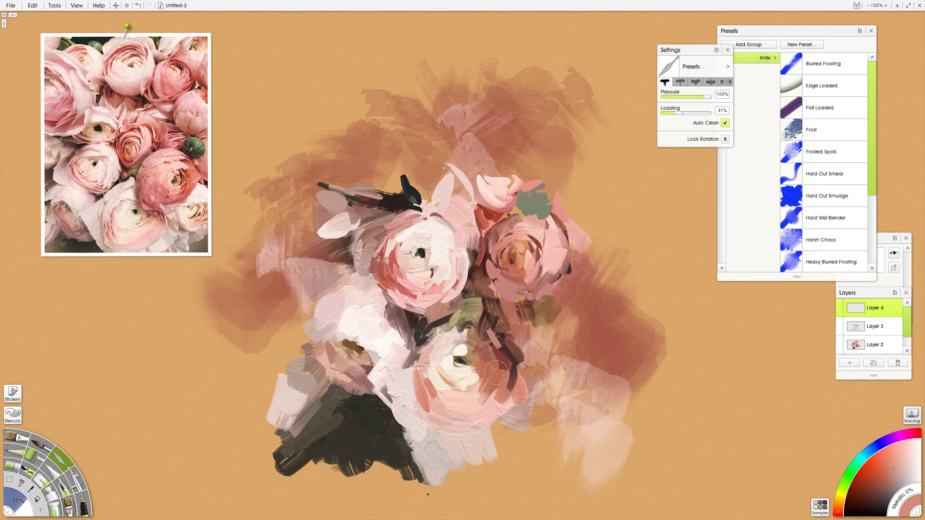
# Build up cream and light pink knife petals across the lower half of the lower-centre flower in sampled colours
pyautogui.keyDown('alt'); pyautogui.click(145, 236); pyautogui.keyUp('alt')
pyautogui.keyDown('alt'); pyautogui.click(145, 232); pyautogui.keyUp('alt')
pyautogui.moveTo(449, 419)
pyautogui.mouseDown()
pyautogui.moveTo(356, 424)
pyautogui.moveTo(450, 388)
pyautogui.moveTo(470, 394)
pyautogui.mouseUp()
pyautogui.keyDown('alt'); pyautogui.click(131, 230); pyautogui.keyUp('alt')
pyautogui.keyDown('alt'); pyautogui.click(139, 231); pyautogui.keyUp('alt')
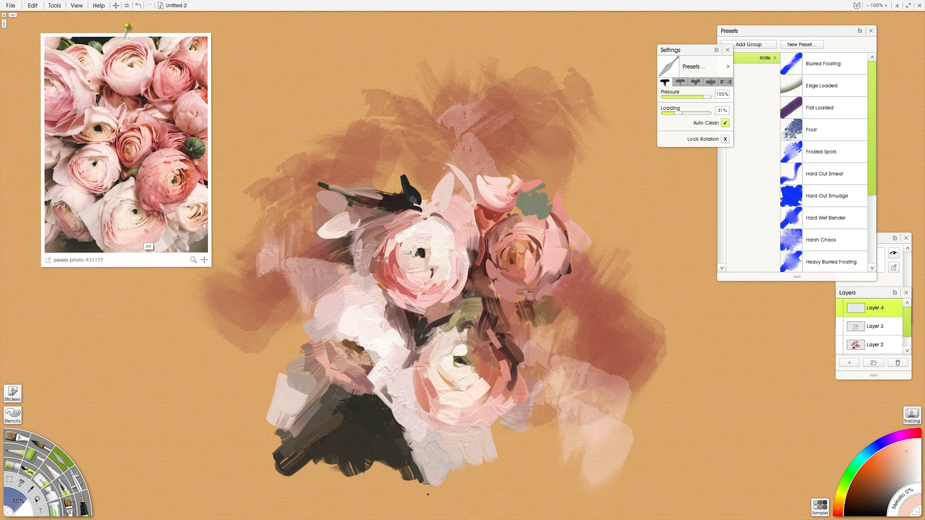
pyautogui.keyDown('alt'); pyautogui.click(134, 242); pyautogui.keyUp('alt')
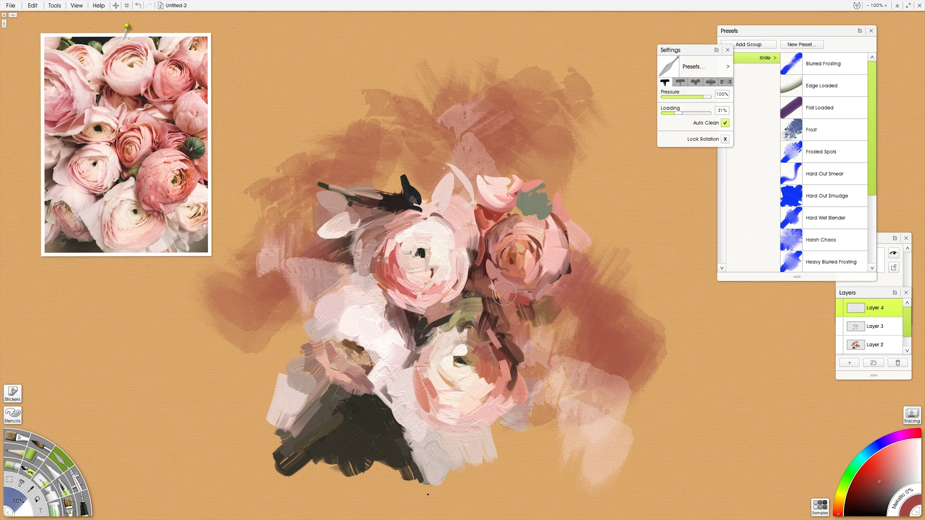
# Paint an olive-green leaf above the lower-centre flower and dark pink petals along the coral flower's upper right in sampled colours
pyautogui.keyDown('alt'); pyautogui.click(159, 234); pyautogui.keyUp('alt')
pyautogui.keyDown('alt'); pyautogui.click(195, 144); pyautogui.keyUp('alt')
pyautogui.moveTo(482, 294); pyautogui.dragTo(474, 318)
pyautogui.keyDown('alt'); pyautogui.click(208, 197); pyautogui.keyUp('alt')
pyautogui.moveTo(528, 210)
pyautogui.mouseDown()
pyautogui.moveTo(550, 217)
pyautogui.moveTo(527, 252)
pyautogui.moveTo(544, 215)
pyautogui.moveTo(527, 199)
pyautogui.moveTo(559, 242)
pyautogui.moveTo(555, 223)
pyautogui.moveTo(569, 234)
pyautogui.moveTo(568, 216)
pyautogui.moveTo(582, 241)
pyautogui.mouseUp()
pyautogui.keyDown('alt'); pyautogui.click(196, 187); pyautogui.keyUp('alt')
pyautogui.keyDown('alt'); pyautogui.click(205, 185); pyautogui.keyUp('alt')
pyautogui.moveTo(584, 259); pyautogui.dragTo(568, 279)
pyautogui.hotkey('ctrl', 'z')
# Paint muted red petals and an olive leaf patch between the coral and lower-centre flowers in sampled colours
pyautogui.keyDown('alt'); pyautogui.click(190, 207); pyautogui.keyUp('alt')
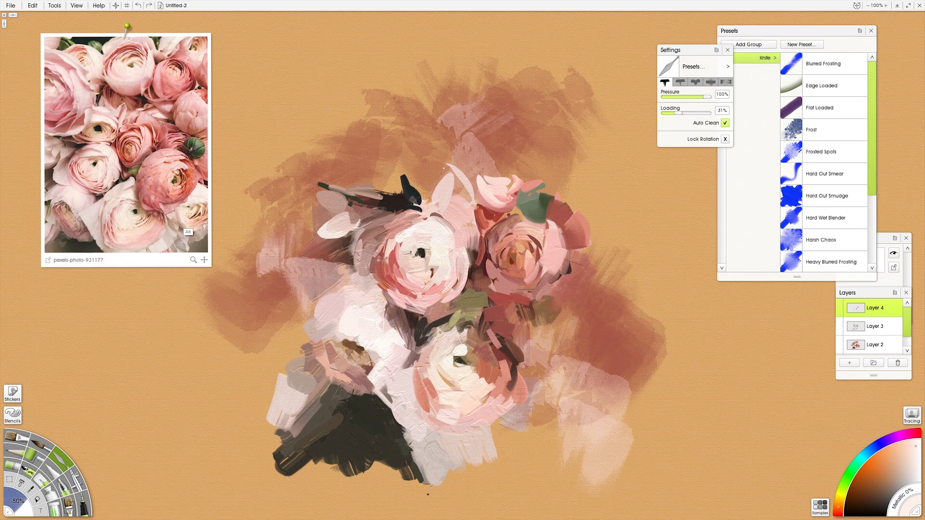
pyautogui.keyDown('alt'); pyautogui.click(184, 230); pyautogui.keyUp('alt')
pyautogui.keyDown('alt'); pyautogui.click(526, 382); pyautogui.keyUp('alt')
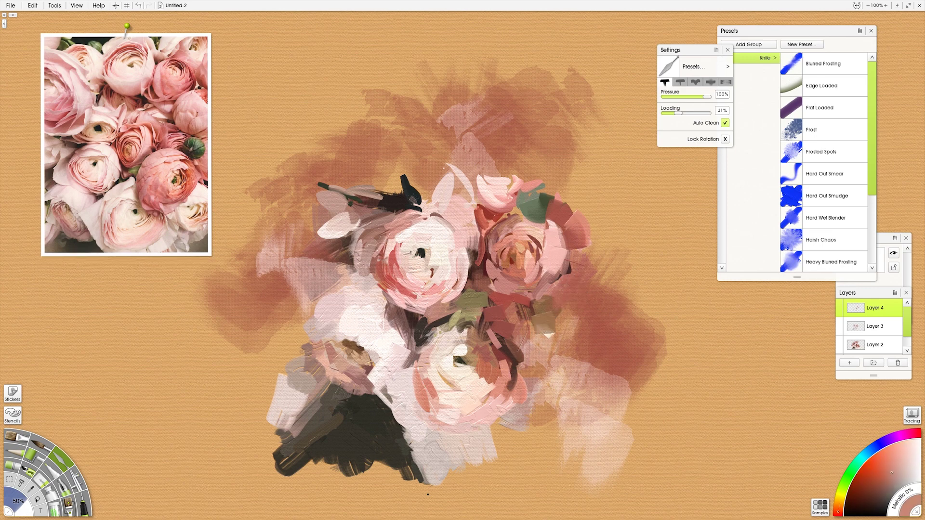
pyautogui.moveTo(514, 320); pyautogui.dragTo(523, 334)
# Paint a near-black leaf above the upper flower and a long dark brown stroke out from the bouquet's lower left corner
pyautogui.keyDown('alt'); pyautogui.click(135, 211); pyautogui.keyUp('alt')
pyautogui.moveTo(400, 169); pyautogui.dragTo(392, 192)
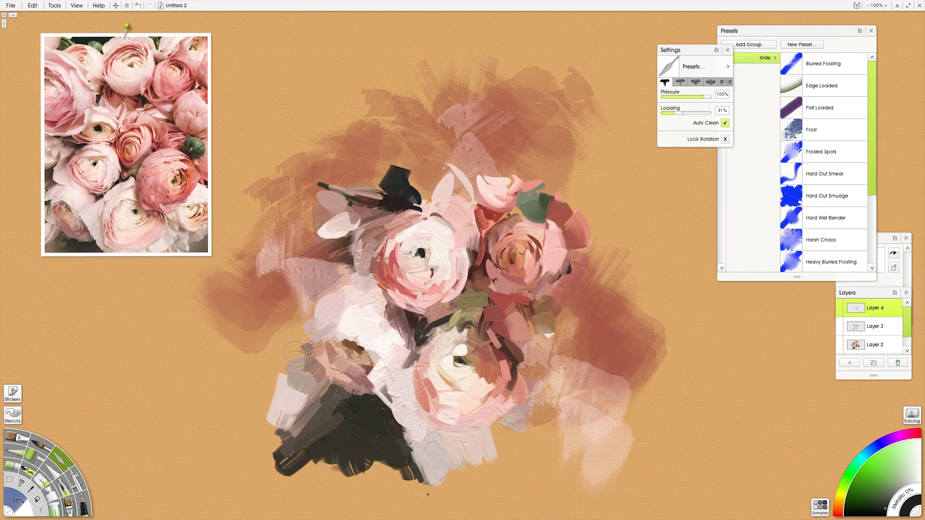
pyautogui.keyDown('alt'); pyautogui.click(120, 243); pyautogui.keyUp('alt')
pyautogui.moveTo(284, 449); pyautogui.dragTo(223, 479)
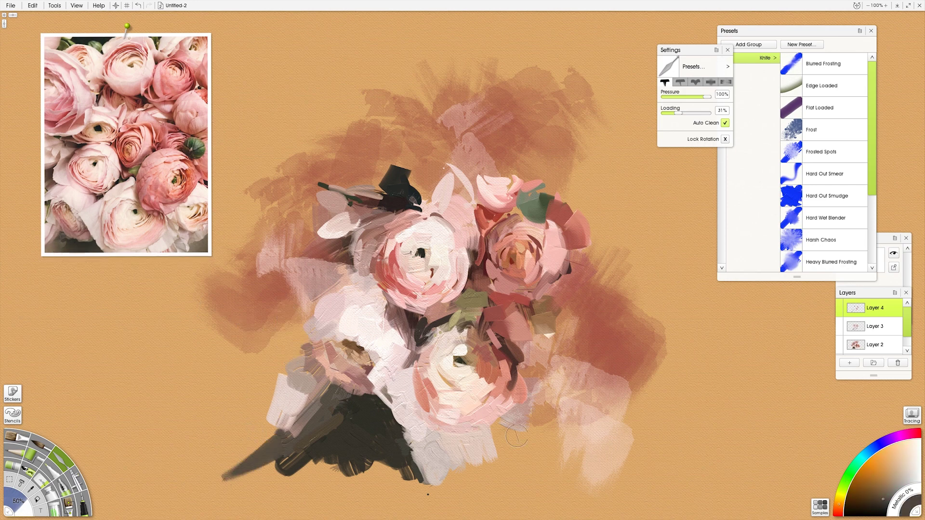
# Lay a pale pink knife petal between the upper and lower-centre flowers in a colour sampled from the photo
pyautogui.keyDown('alt'); pyautogui.click(154, 213); pyautogui.keyUp('alt')
pyautogui.keyDown('alt'); pyautogui.click(134, 199); pyautogui.keyUp('alt')
pyautogui.keyDown('alt'); pyautogui.click(116, 204); pyautogui.keyUp('alt')
pyautogui.moveTo(432, 314)
pyautogui.mouseDown()
pyautogui.moveTo(425, 377)
pyautogui.moveTo(418, 342)
pyautogui.mouseUp()
# Add a near-black accent at the coral flower's lower right edge in a colour sampled from the photo
pyautogui.keyDown('alt'); pyautogui.click(147, 234); pyautogui.keyUp('alt')
pyautogui.keyDown('alt'); pyautogui.click(139, 178); pyautogui.keyUp('alt')
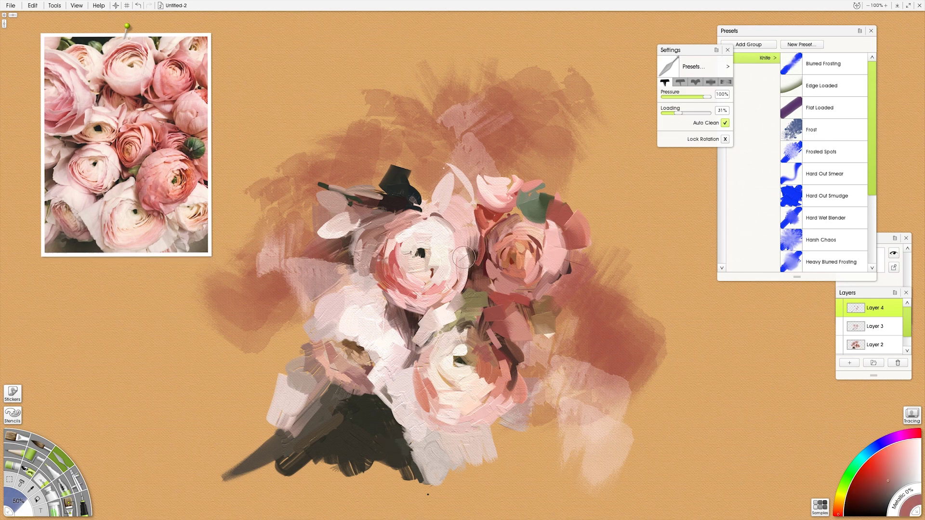
pyautogui.keyDown('alt'); pyautogui.click(157, 168); pyautogui.keyUp('alt')
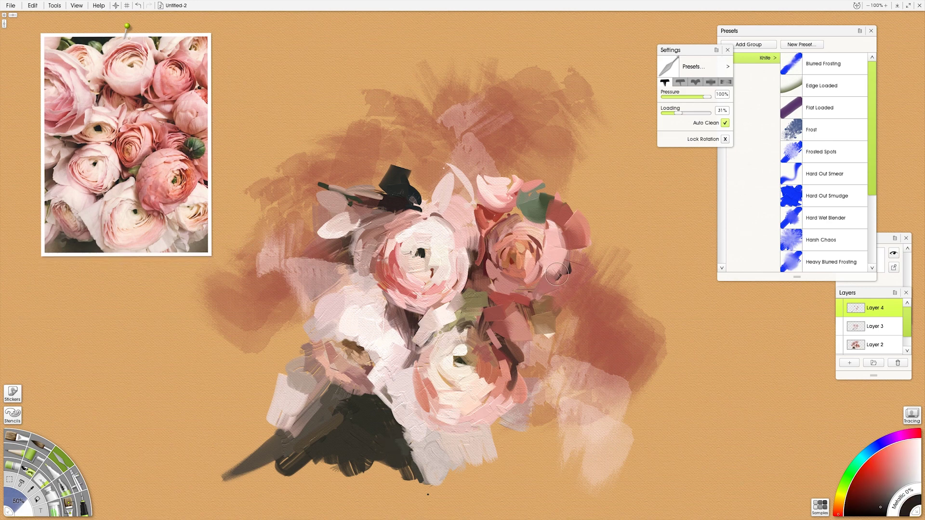
# Paint sweeping pale pink petals around and beside the black leaf above the upper flower in colours sampled from the photo
pyautogui.keyDown('alt'); pyautogui.click(97, 138); pyautogui.keyUp('alt')
pyautogui.moveTo(366, 173)
pyautogui.mouseDown()
pyautogui.moveTo(390, 195)
pyautogui.moveTo(435, 204)
pyautogui.mouseUp()
pyautogui.keyDown('alt'); pyautogui.click(97, 147); pyautogui.keyUp('alt')
pyautogui.moveTo(395, 166); pyautogui.dragTo(431, 200)
pyautogui.keyDown('alt'); pyautogui.click(108, 147); pyautogui.keyUp('alt')
pyautogui.moveTo(381, 154); pyautogui.dragTo(434, 192)
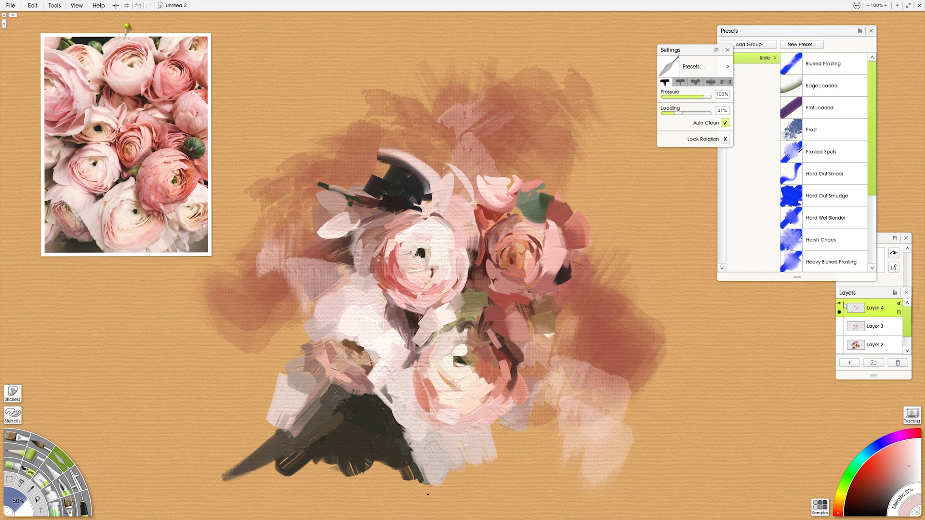
pyautogui.keyDown('alt'); pyautogui.click(120, 145); pyautogui.keyUp('alt')
pyautogui.moveTo(436, 173); pyautogui.dragTo(460, 160)
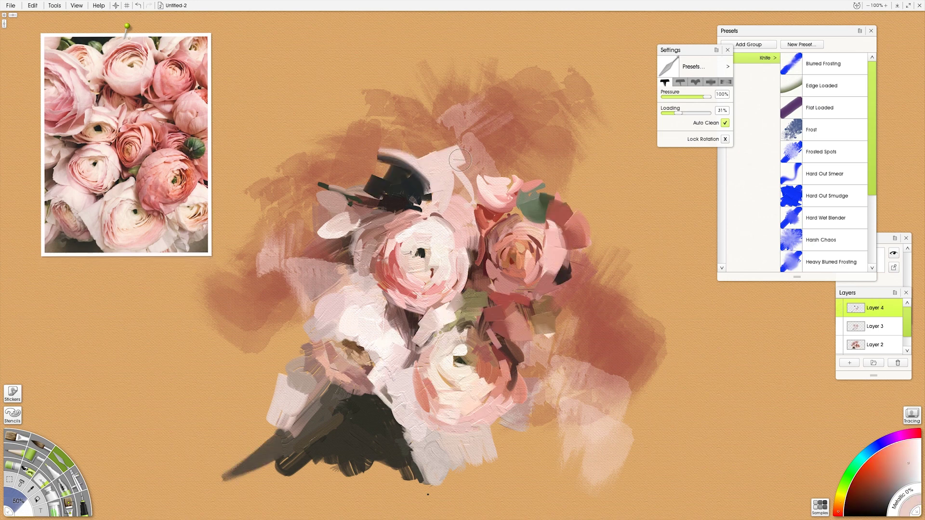
pyautogui.keyDown('alt'); pyautogui.click(186, 199); pyautogui.keyUp('alt')
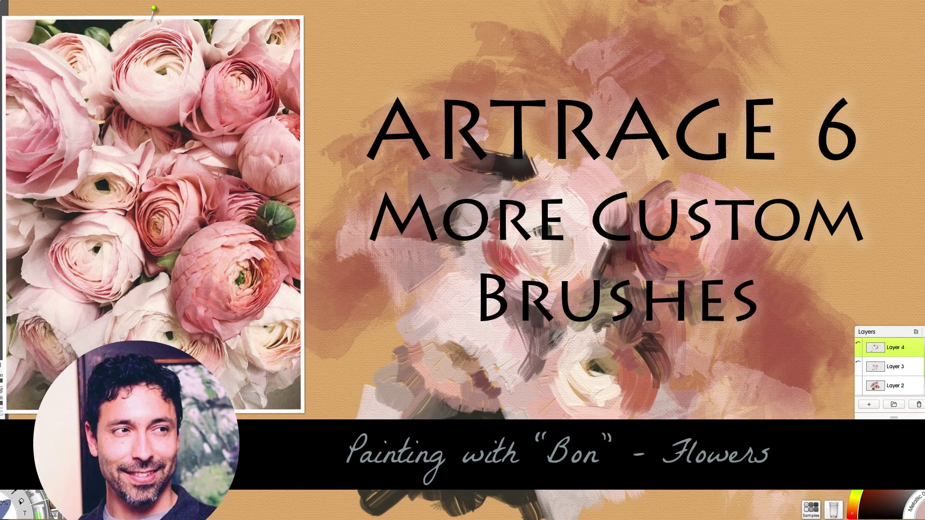